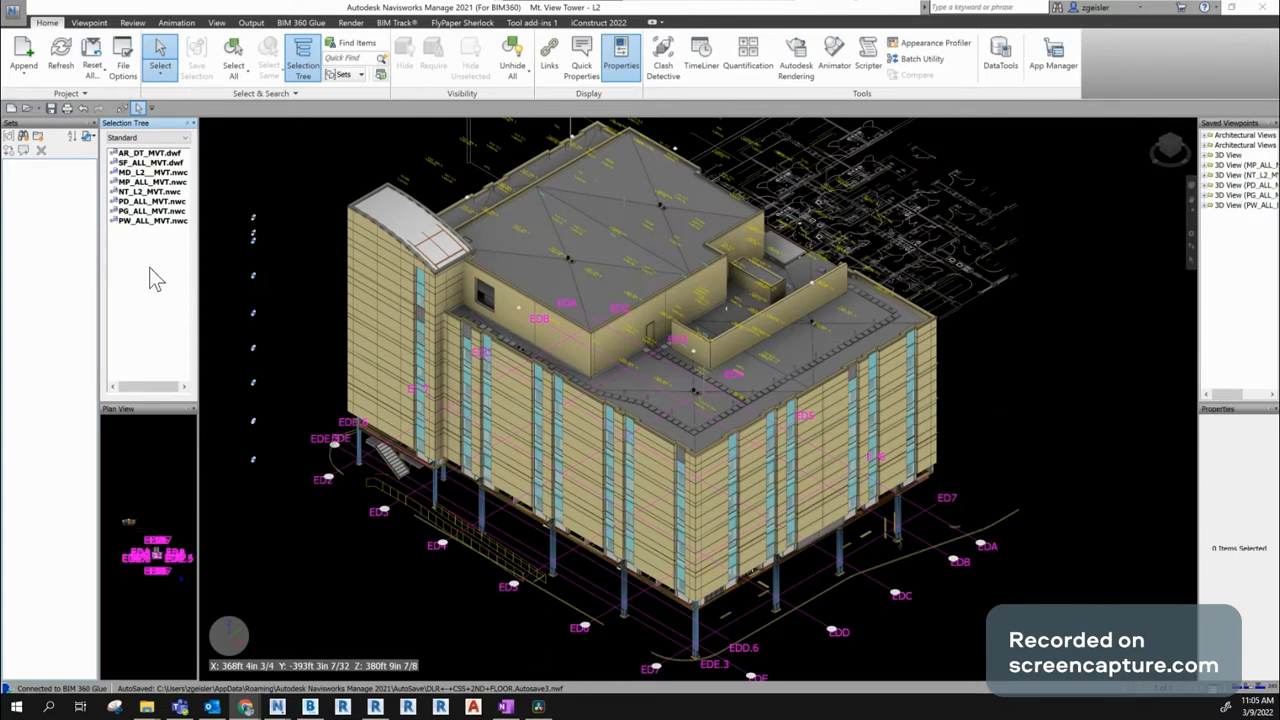
Close the Sets window and display it again
left_click(92, 123)
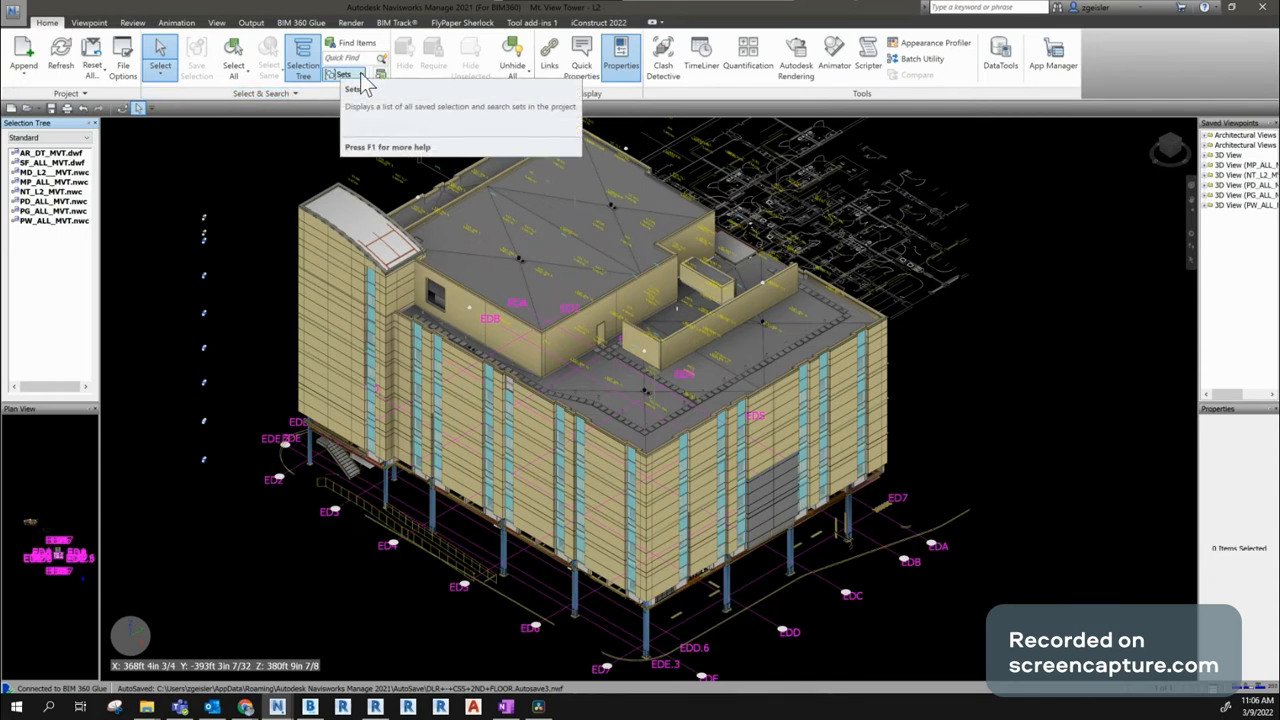
left_click(362, 76)
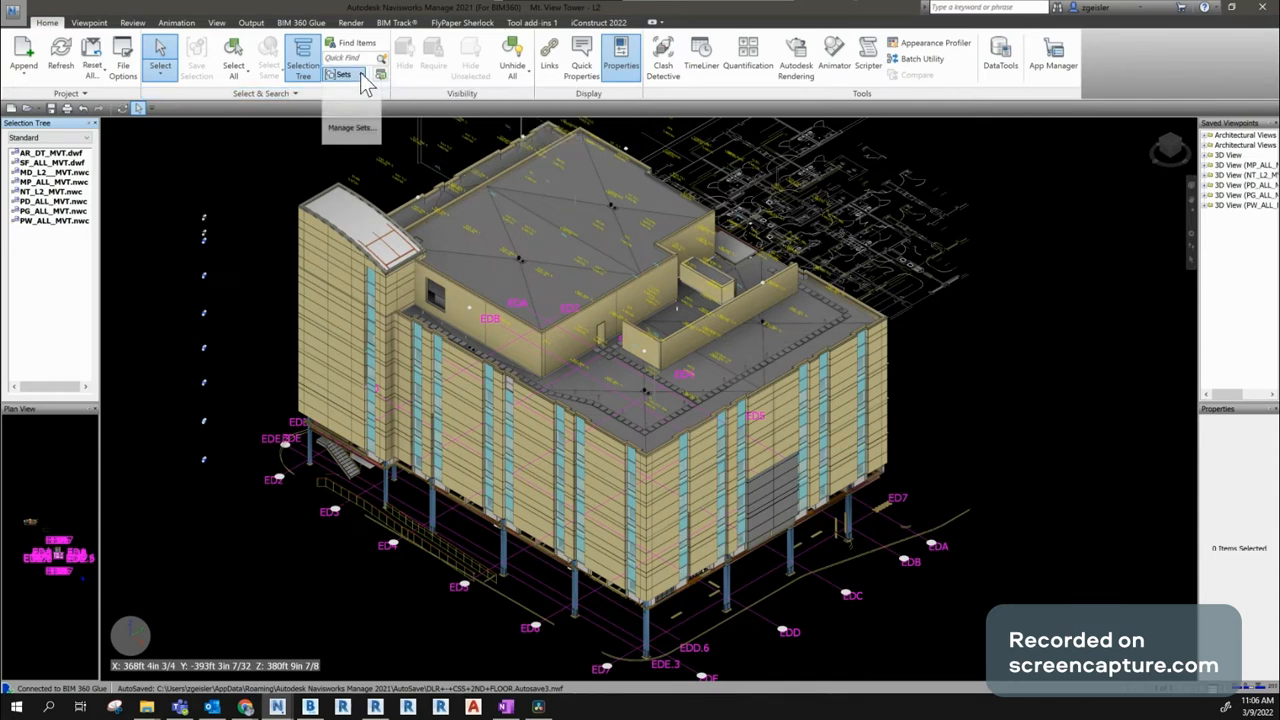
left_click(352, 127)
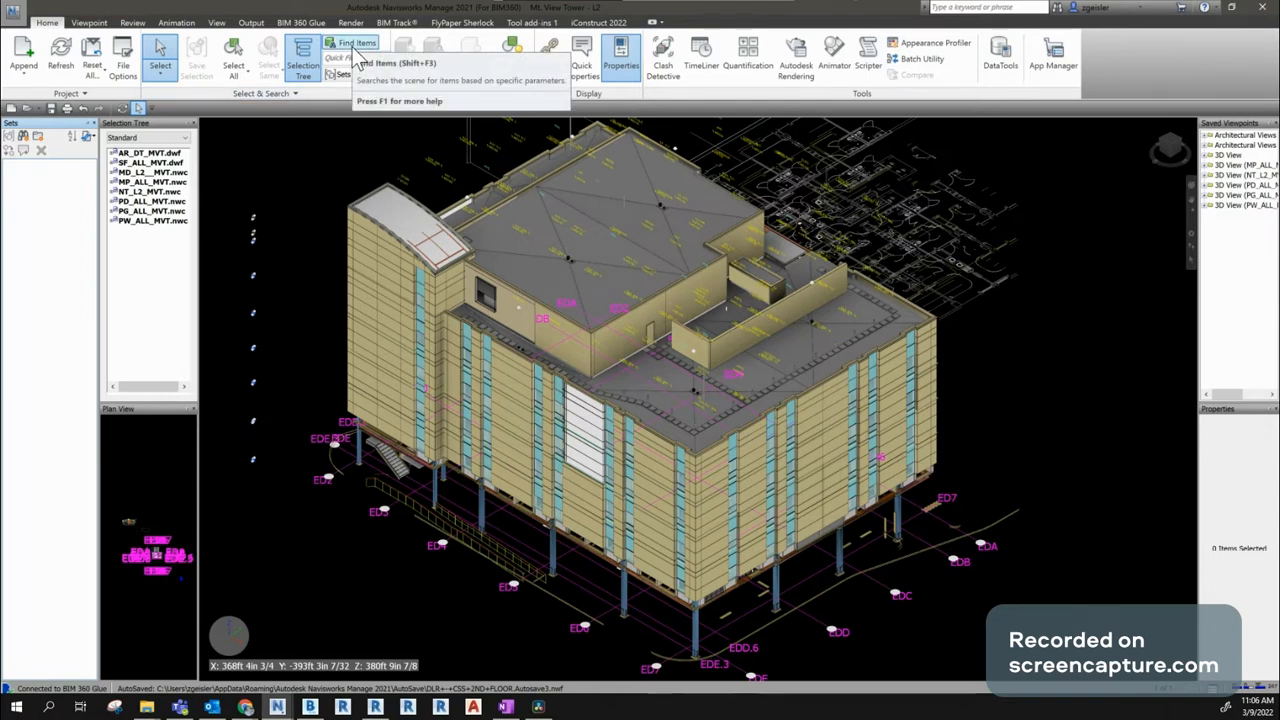
Open Find Items, position its window over the model, and select all files from AR_DT_MVT.dwf to PW_ALL_MVT.nwc as the search scope
left_click(352, 48)
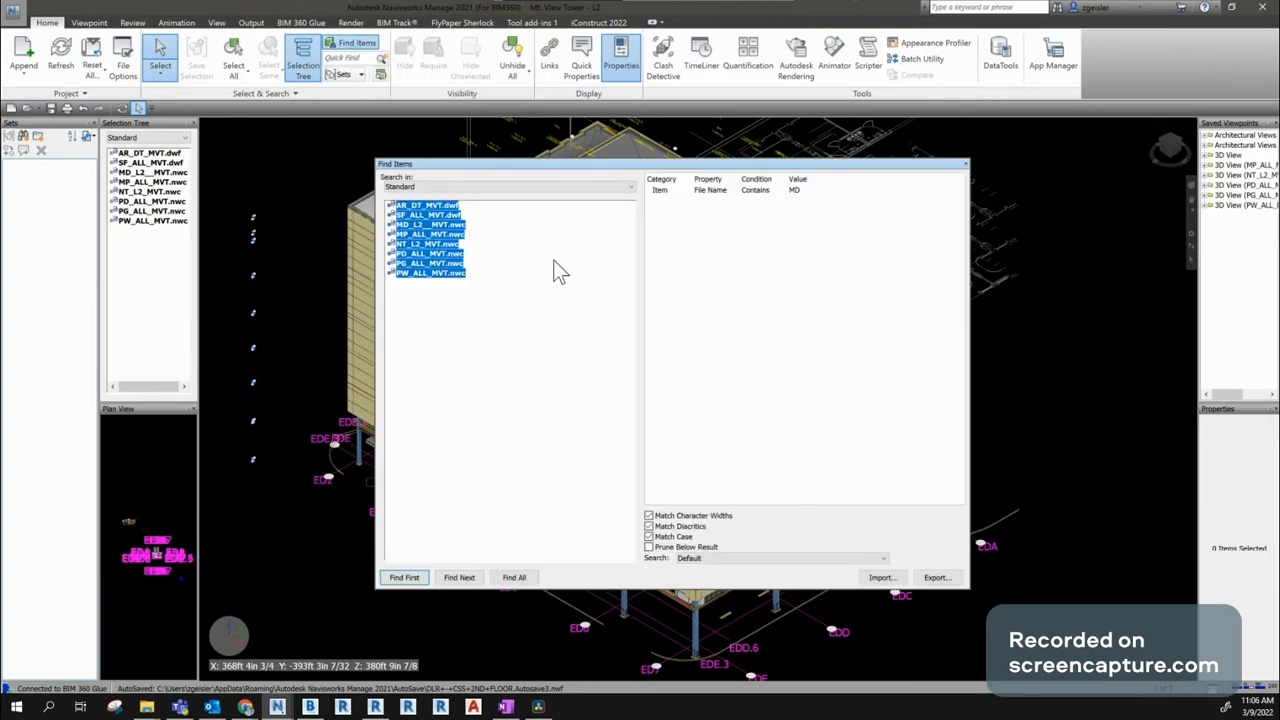
left_click_drag(621, 167, 582, 228)
left_click(522, 343)
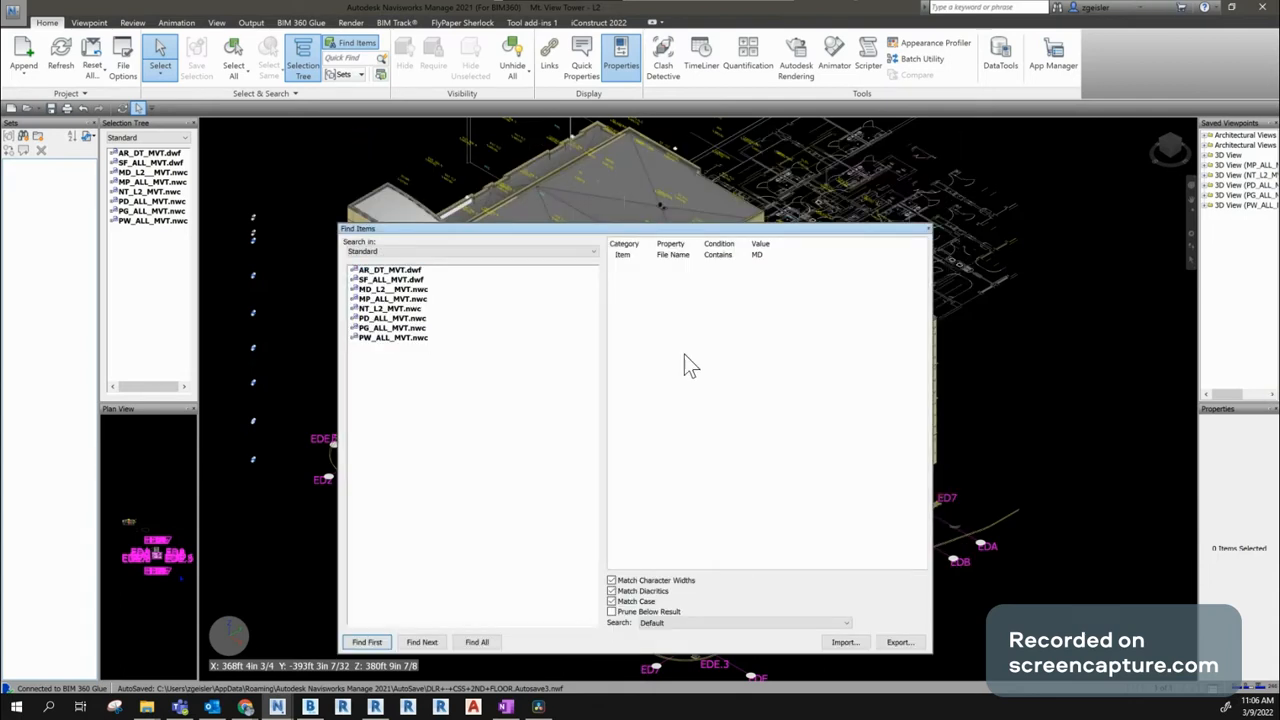
left_click_drag(671, 229, 674, 125)
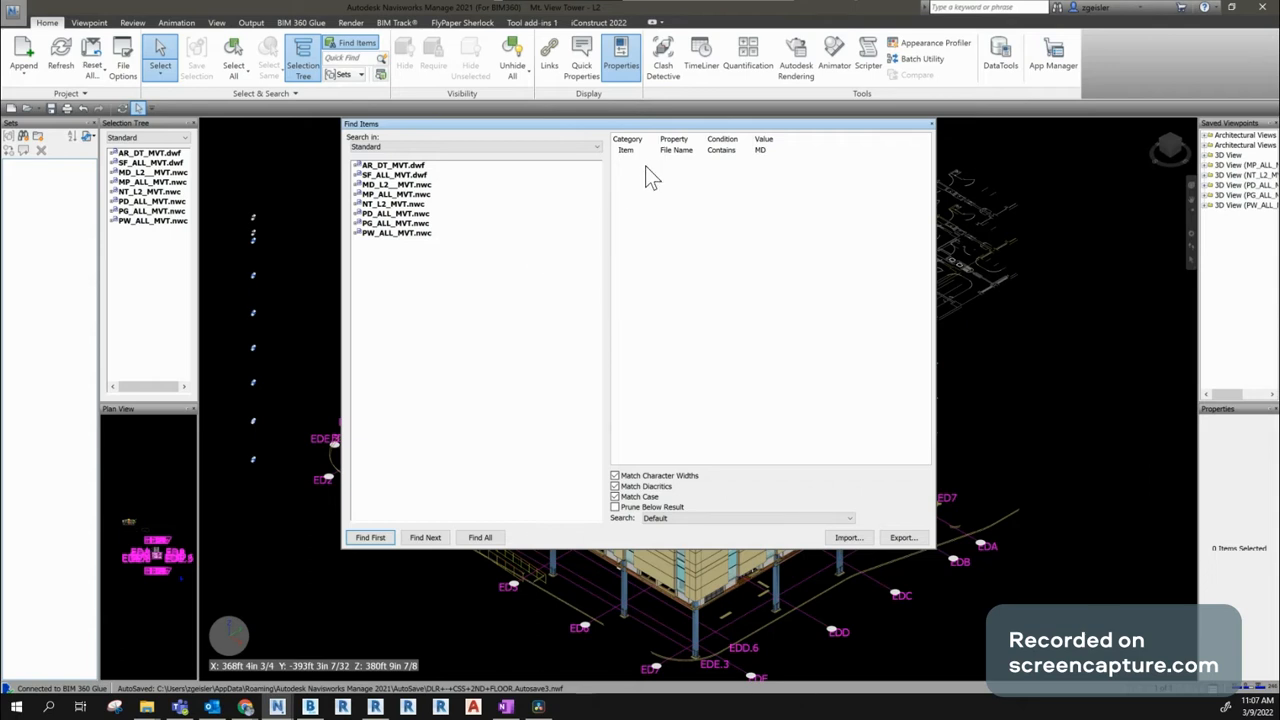
left_click(400, 166)
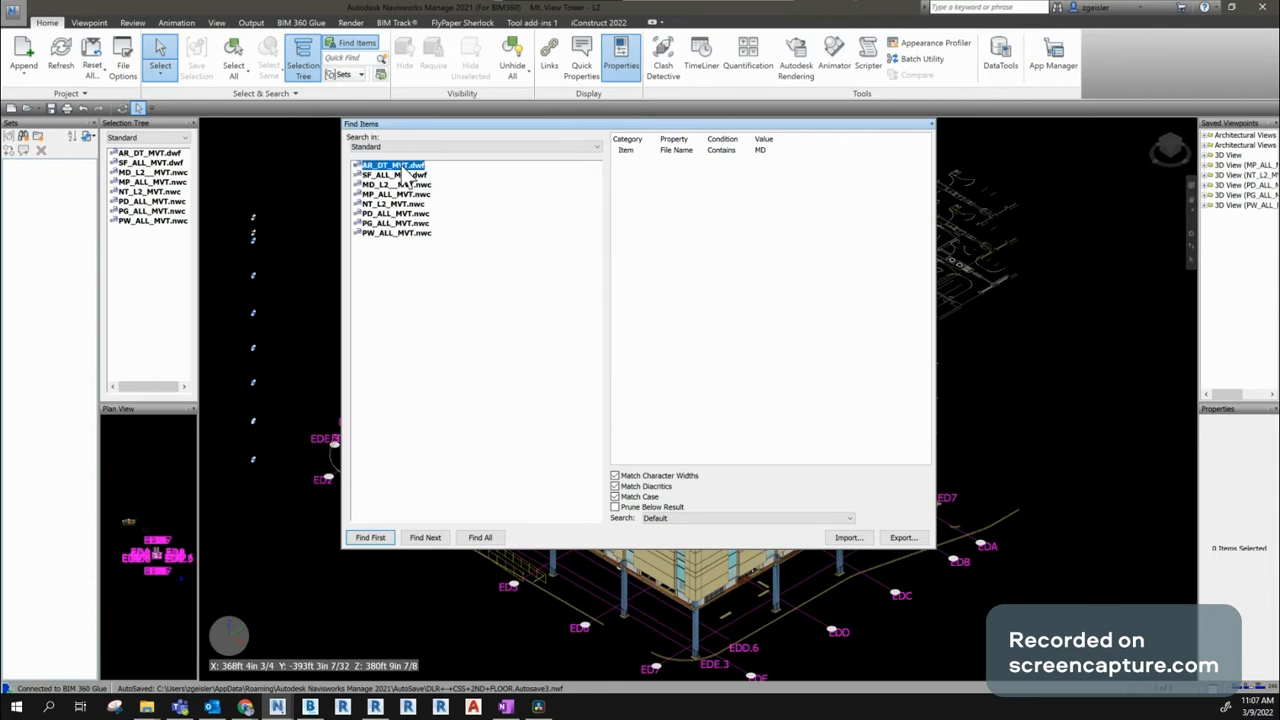
left_click(401, 232, "shift")
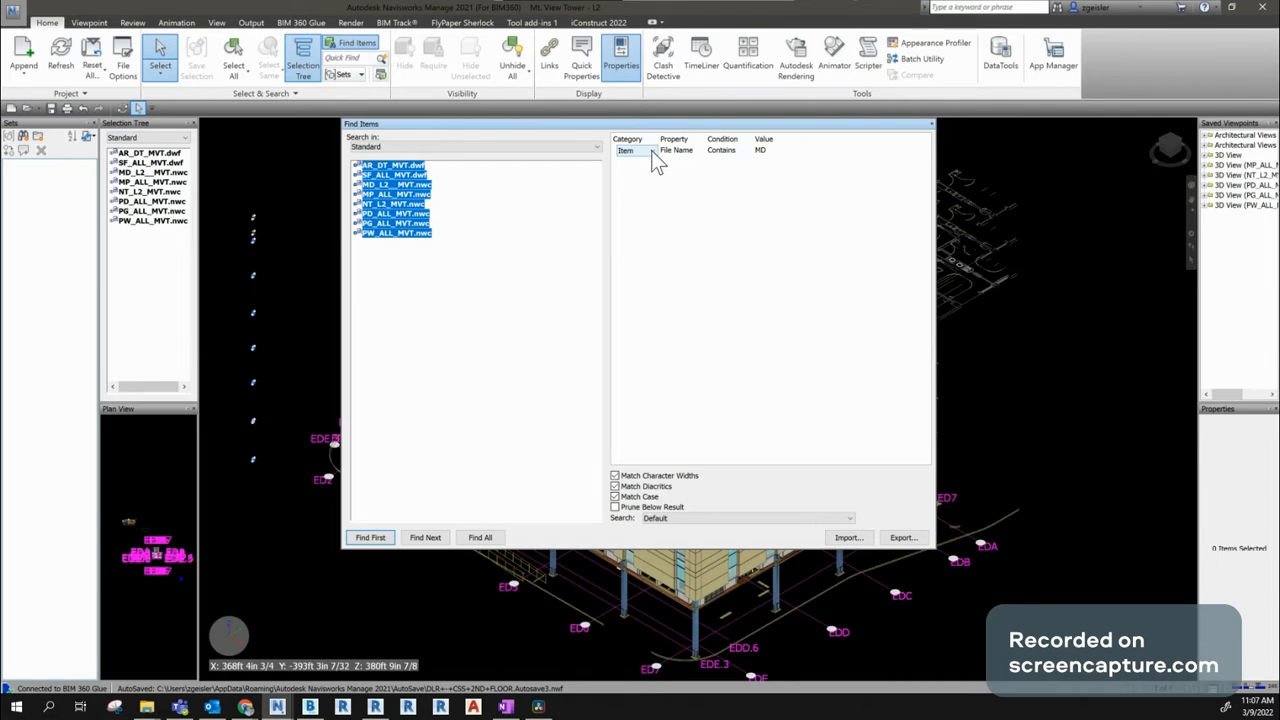
Define the search condition as category Item, property File Name, condition Contains, value MD, and find all matching items
left_click(654, 152)
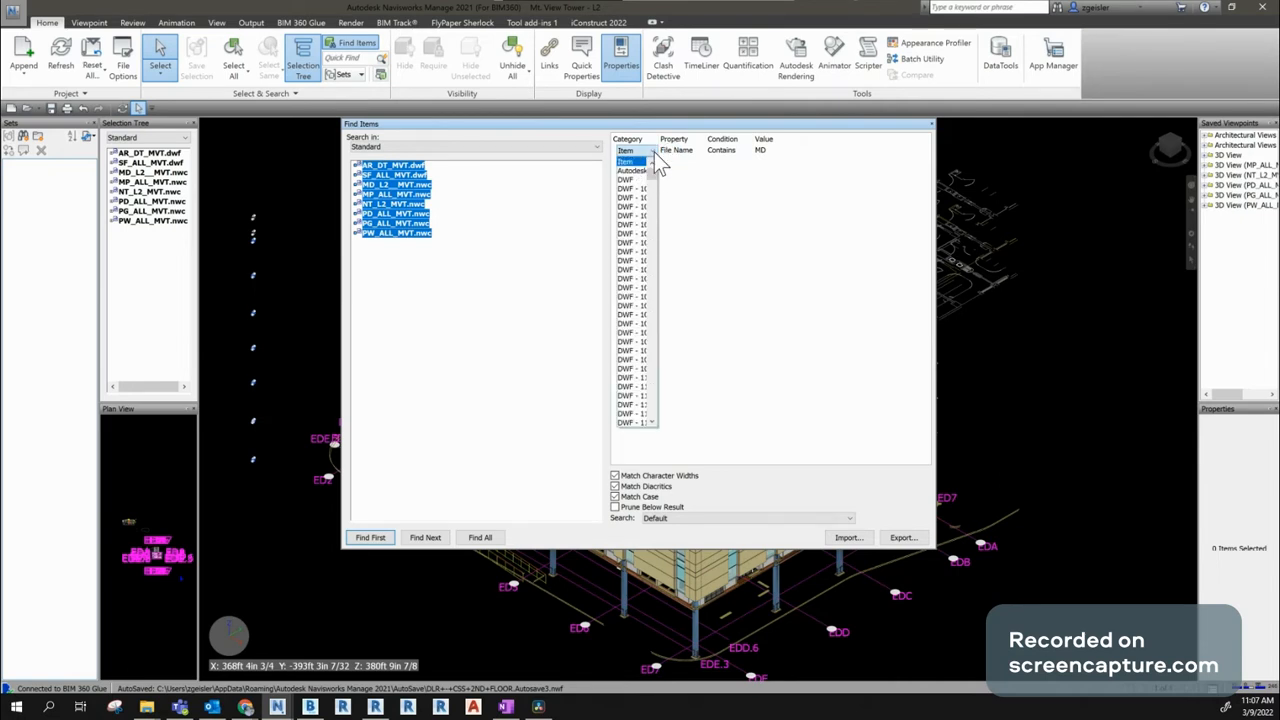
left_click(648, 165)
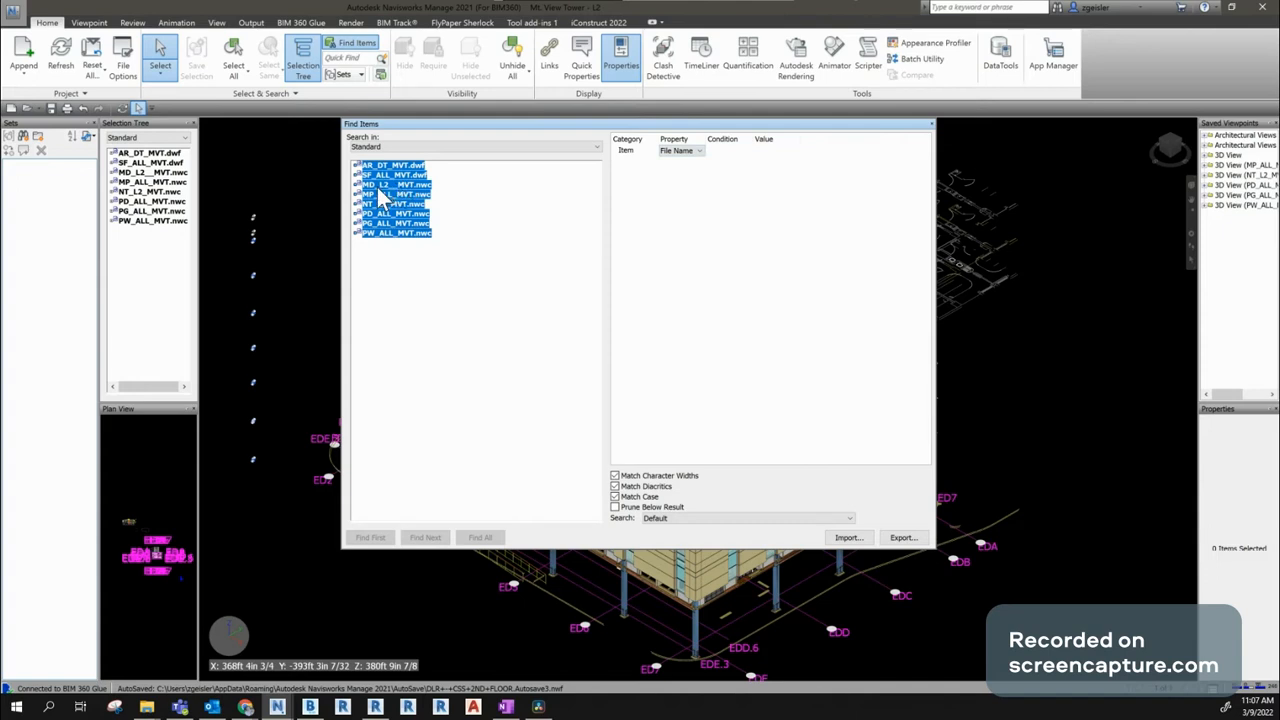
left_click(699, 152)
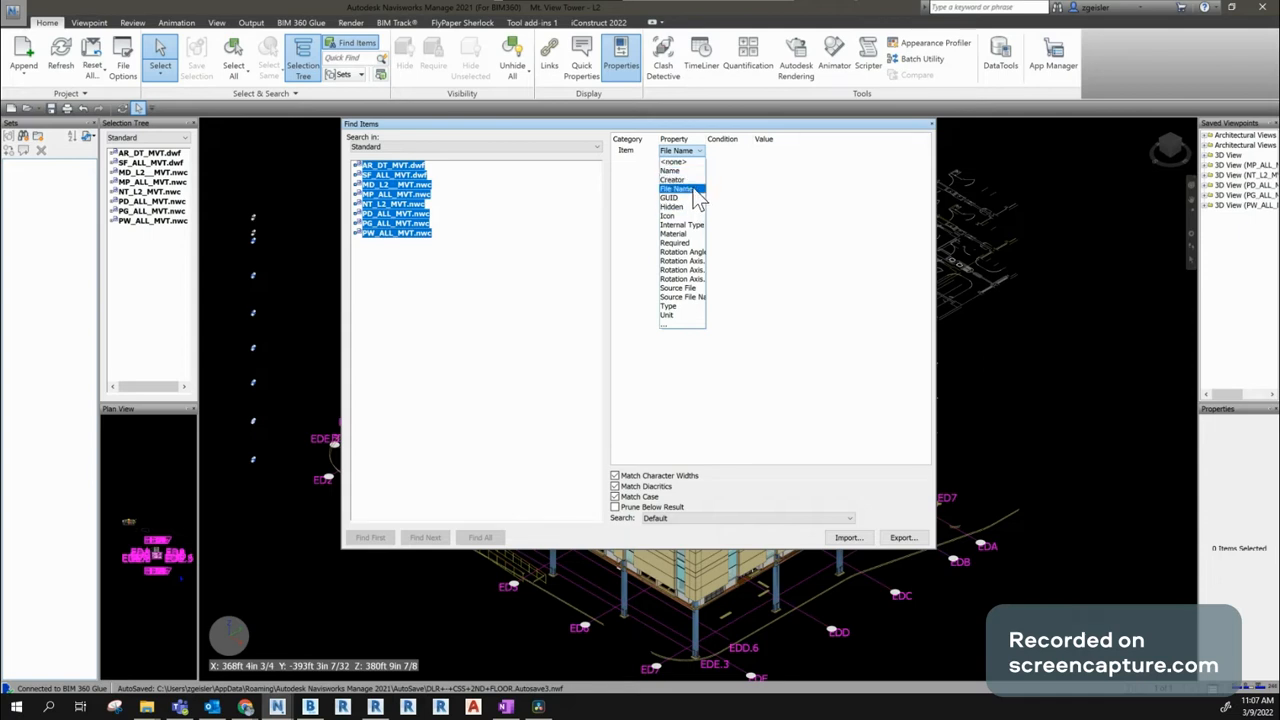
left_click(688, 189)
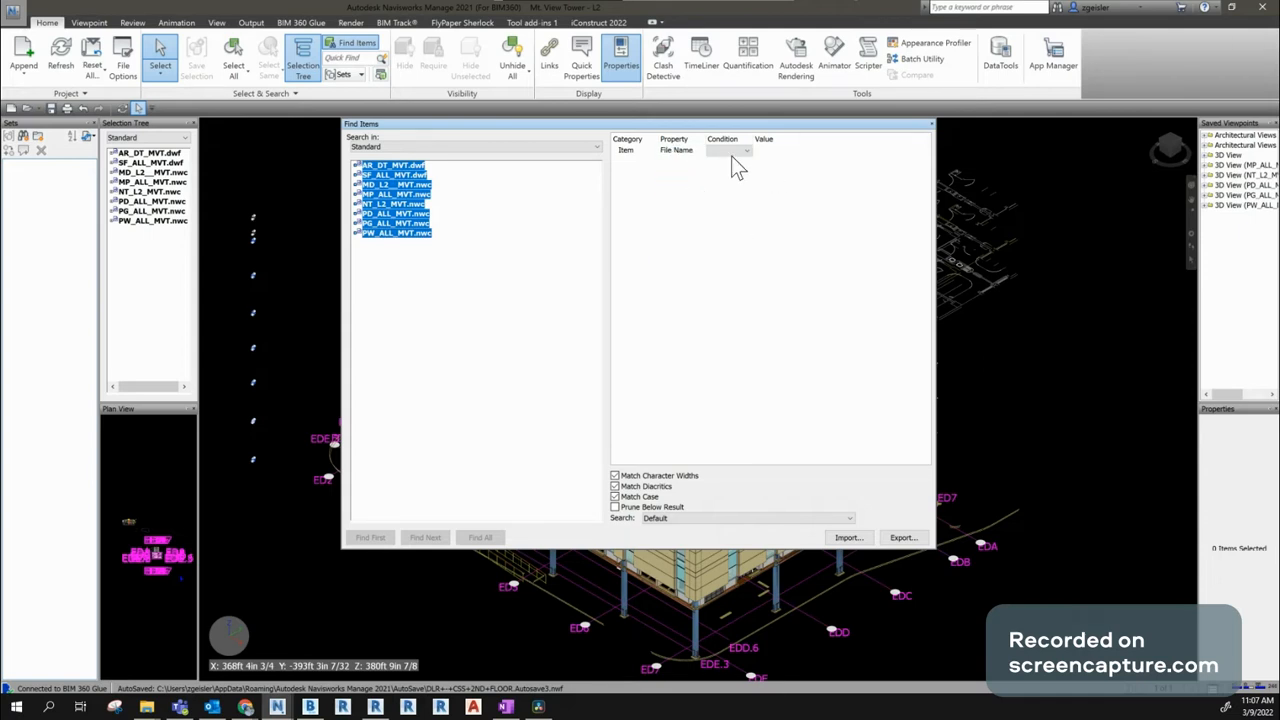
left_click(741, 152)
left_click(740, 181)
left_click(747, 152)
left_click(737, 181)
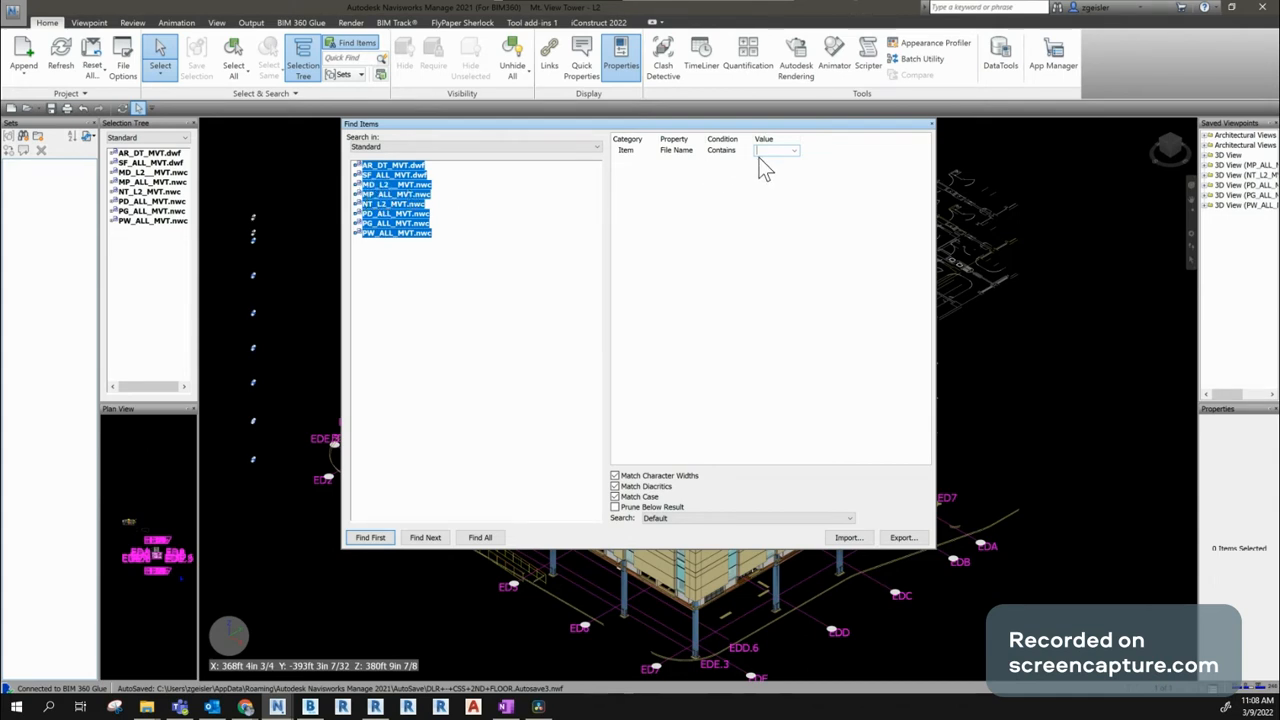
type("MD")
left_click(495, 536)
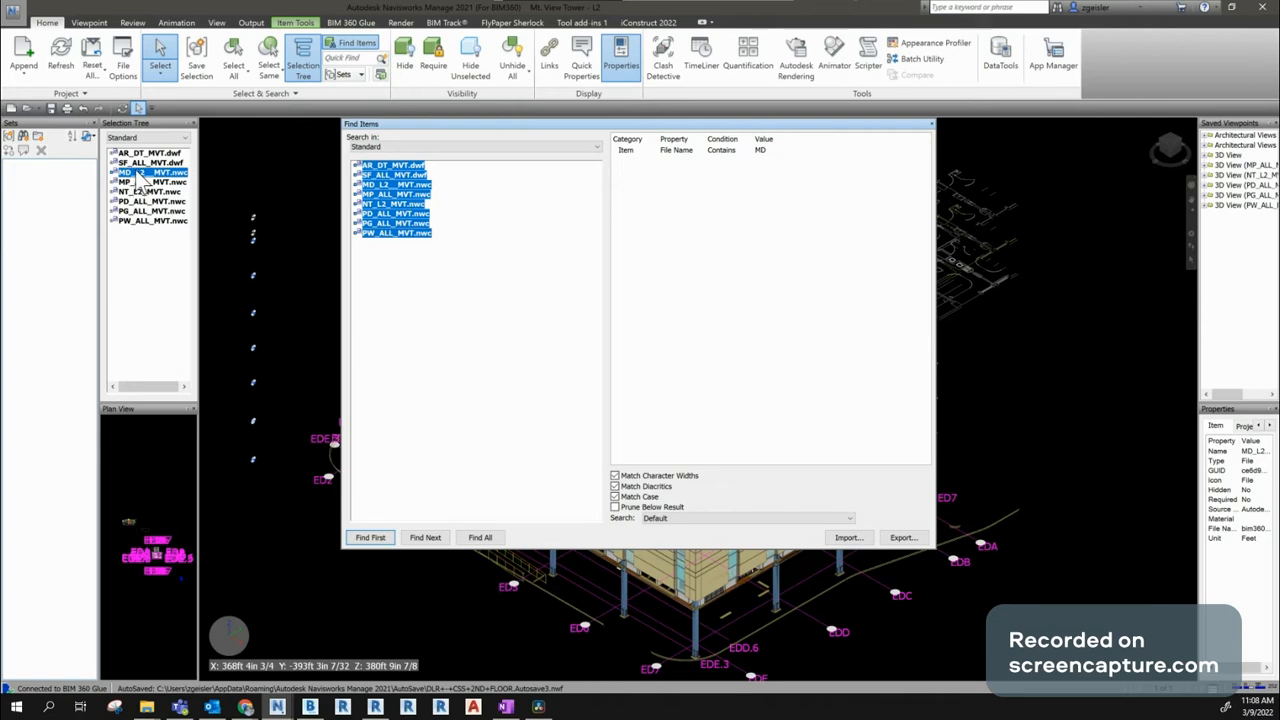
Save the current search as a search set named MD
left_click_drag(580, 120, 644, 127)
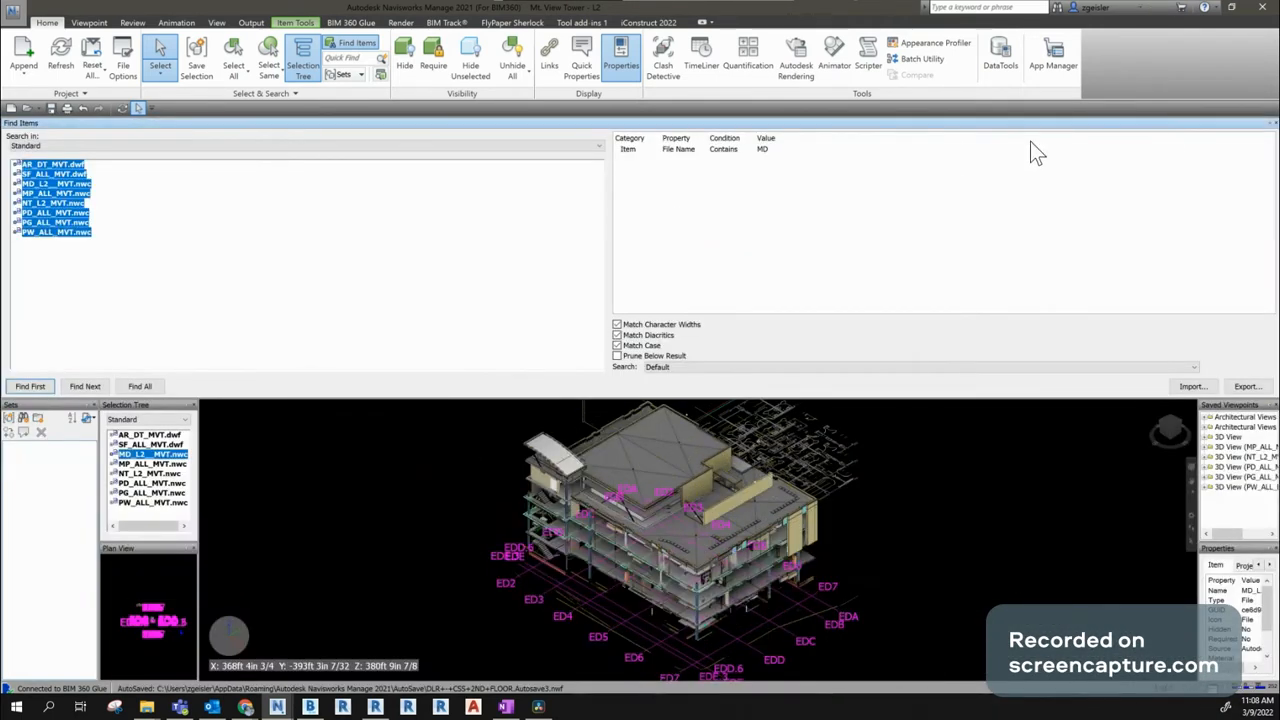
left_click_drag(1168, 124, 973, 217)
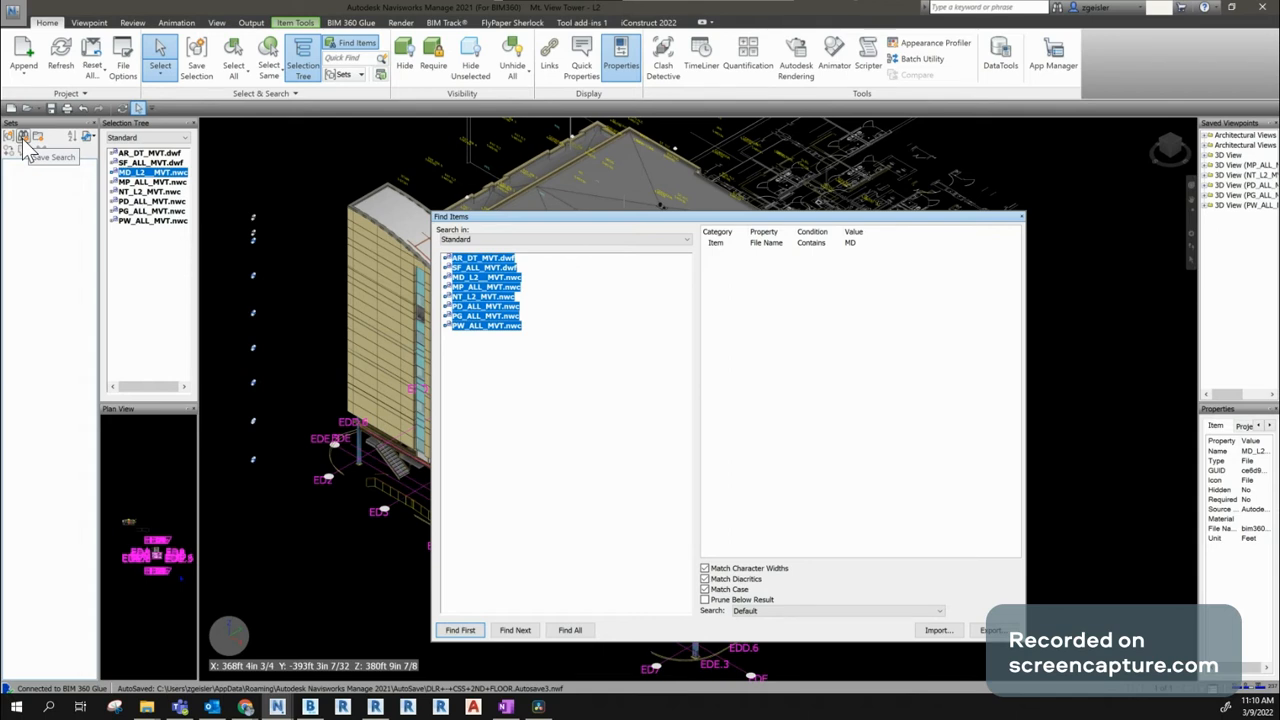
left_click(24, 139)
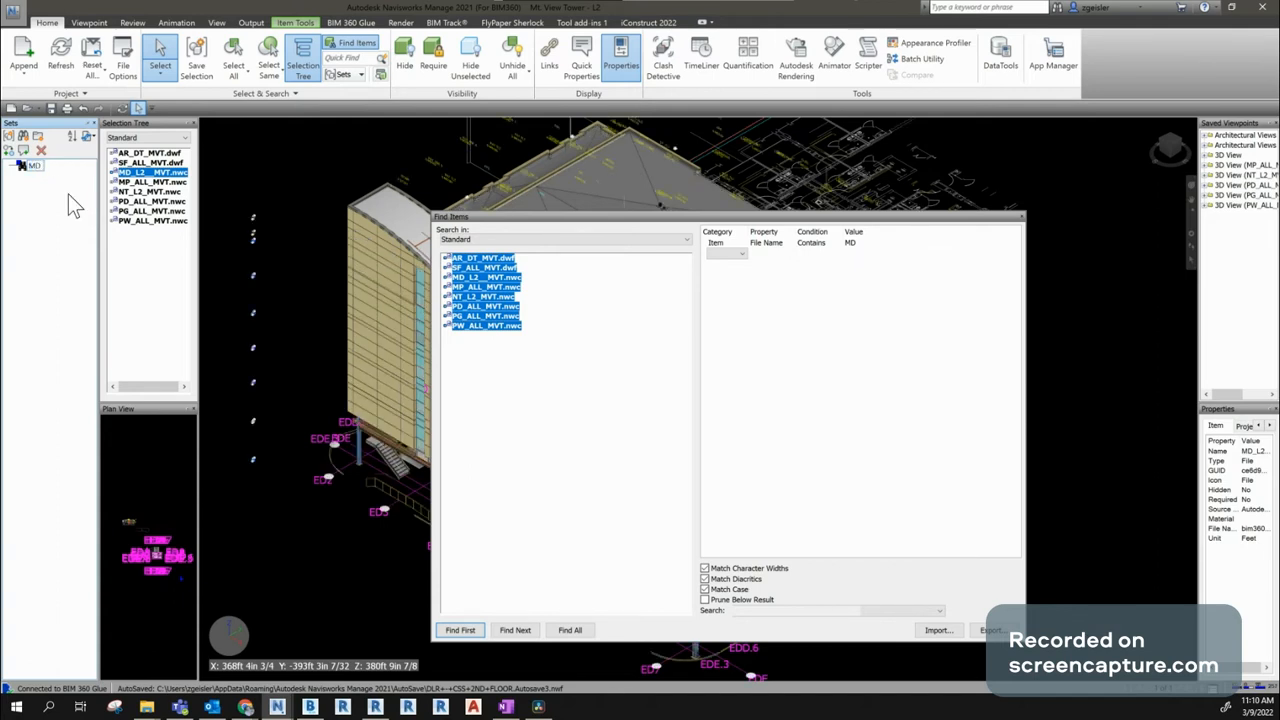
key("BackSpace")
key("Return")
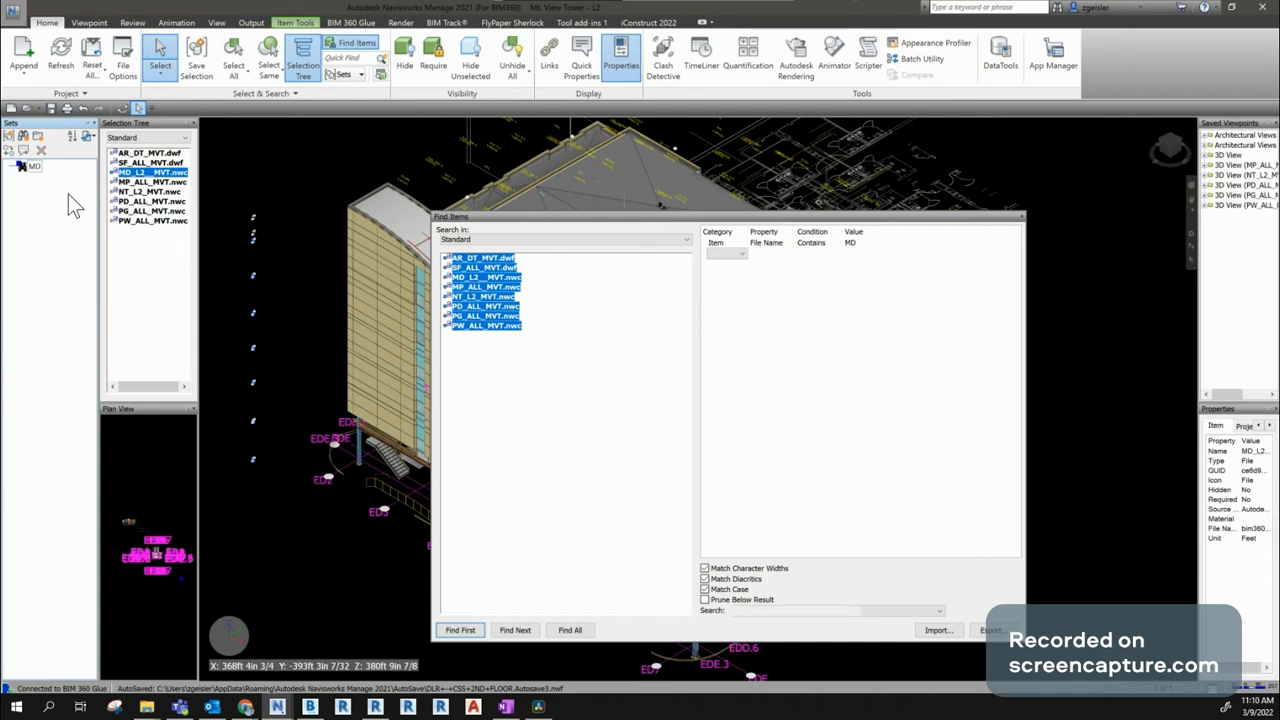
left_click(34, 166)
Clear the selection, enable sectioning, and raise the top-aligned section plane to expose the ductwork on the cut floor
left_click_drag(955, 228, 1268, 398)
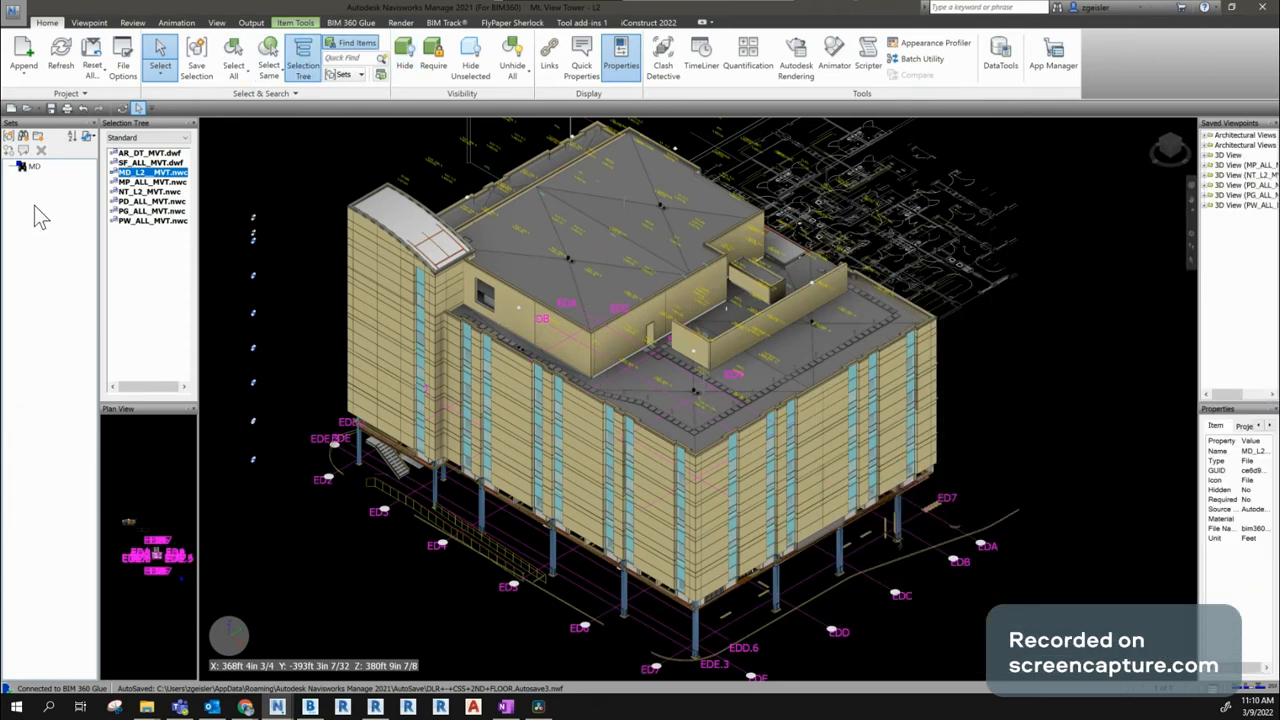
key("Escape")
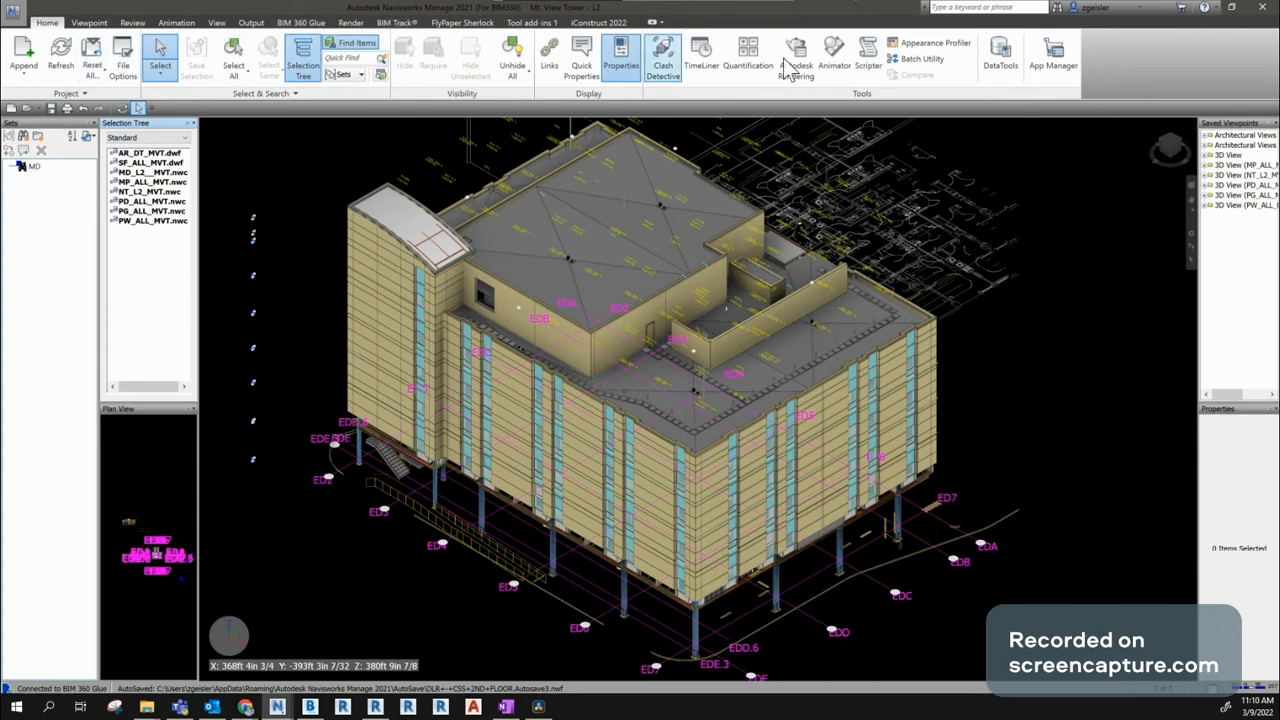
left_click(89, 22)
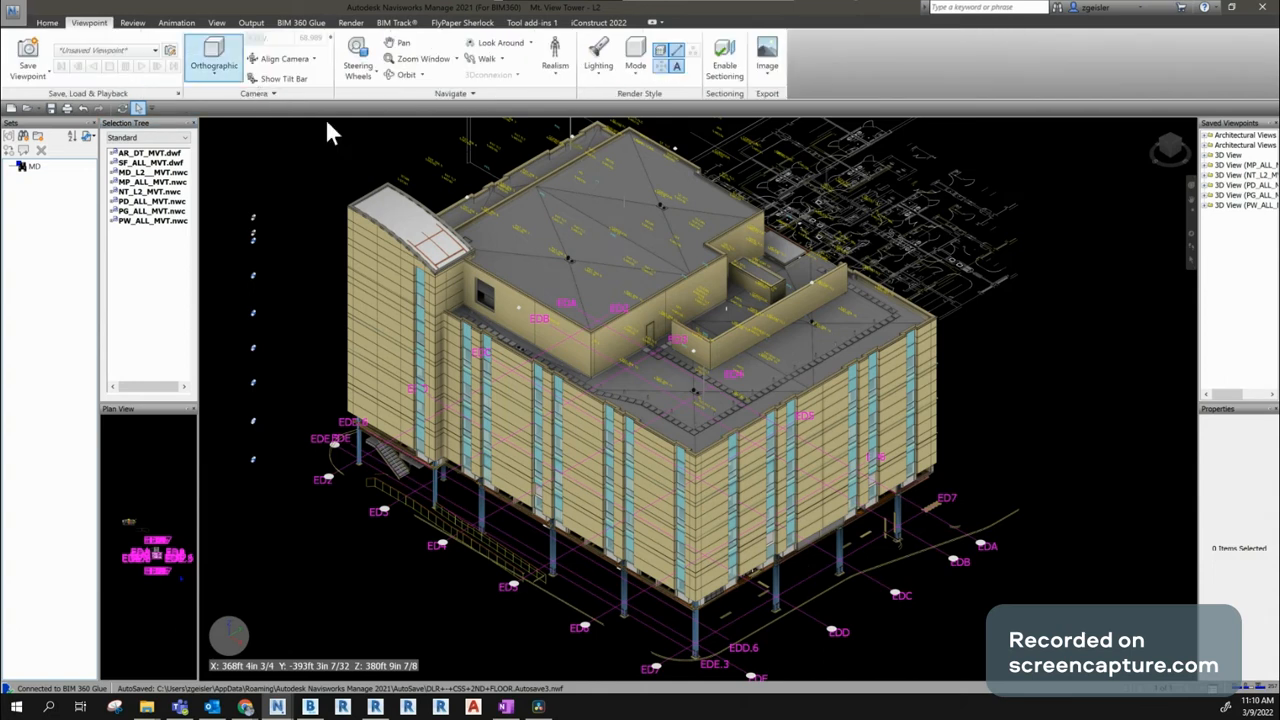
left_click(724, 60)
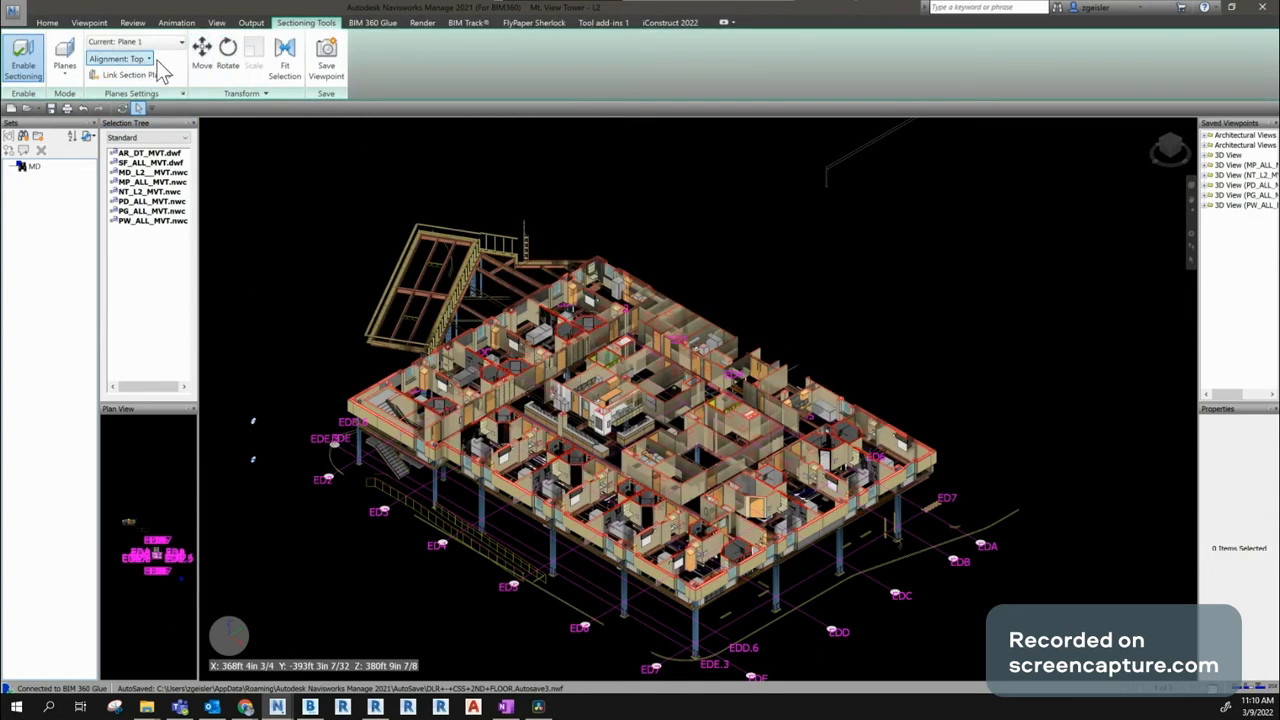
left_click(203, 60)
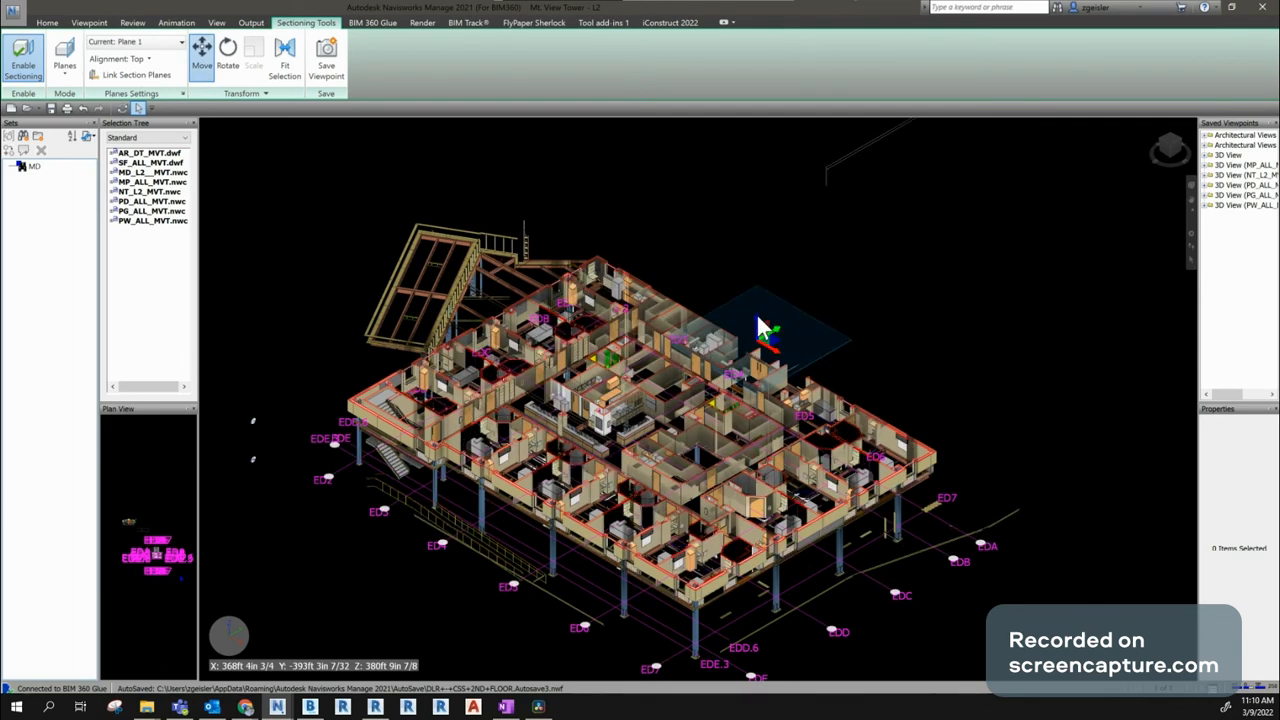
mouse_move(756, 318)
left_mouse_down()
mouse_move(755, 166)
mouse_move(737, 286)
mouse_move(738, 272)
mouse_move(743, 314)
mouse_move(740, 301)
mouse_move(755, 314)
left_mouse_up()
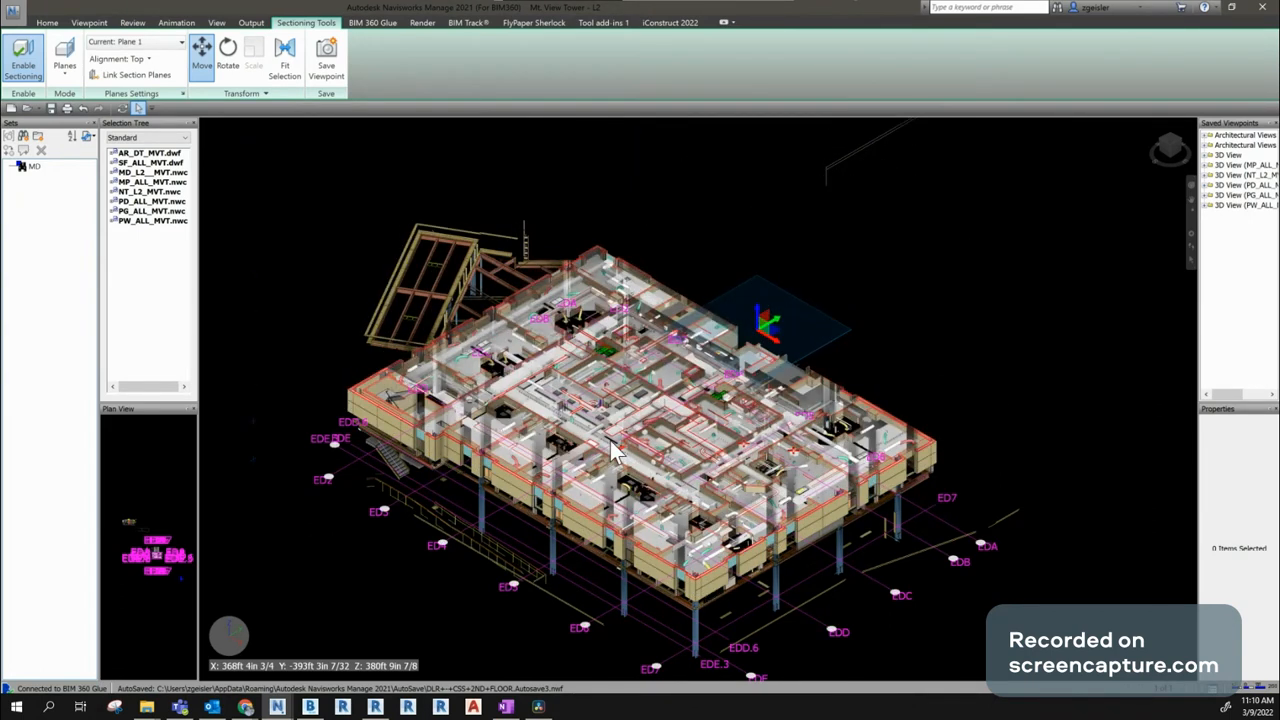
Select the MD search set to check its ductwork in the model, hide the section plane gizmo, and clear the selection
scroll(618, 457, "up", 5)
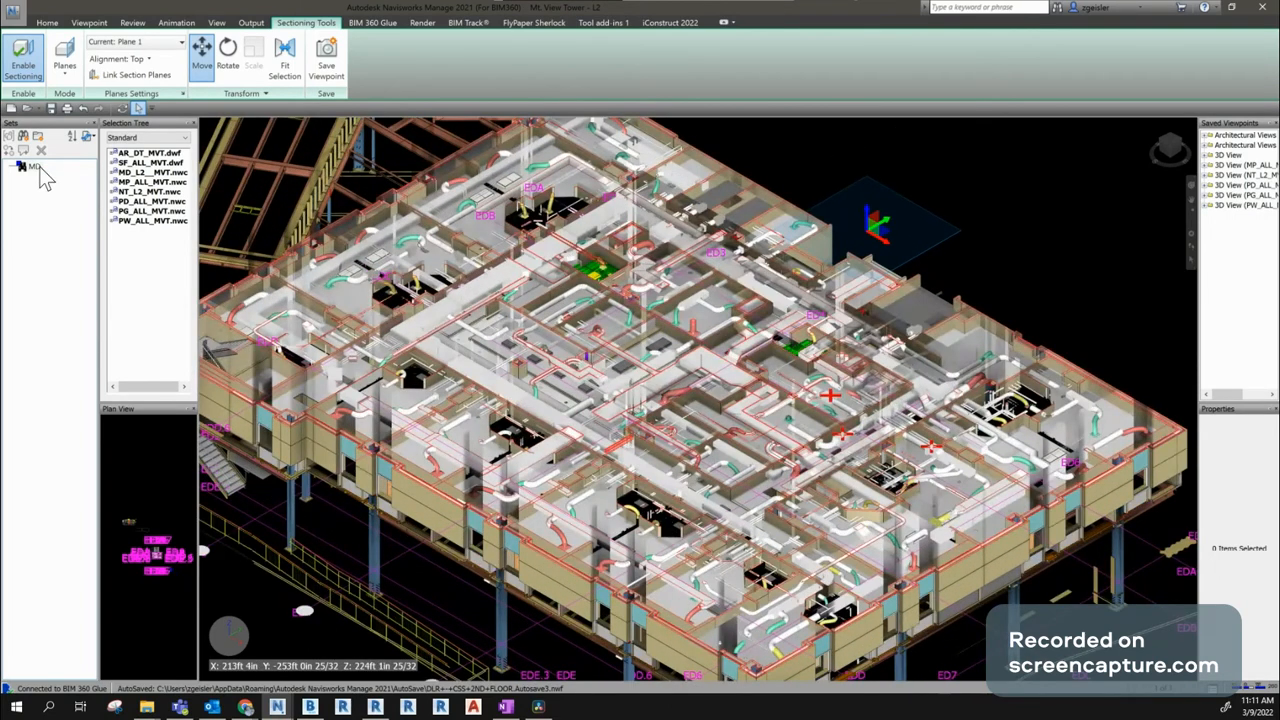
left_click(40, 168)
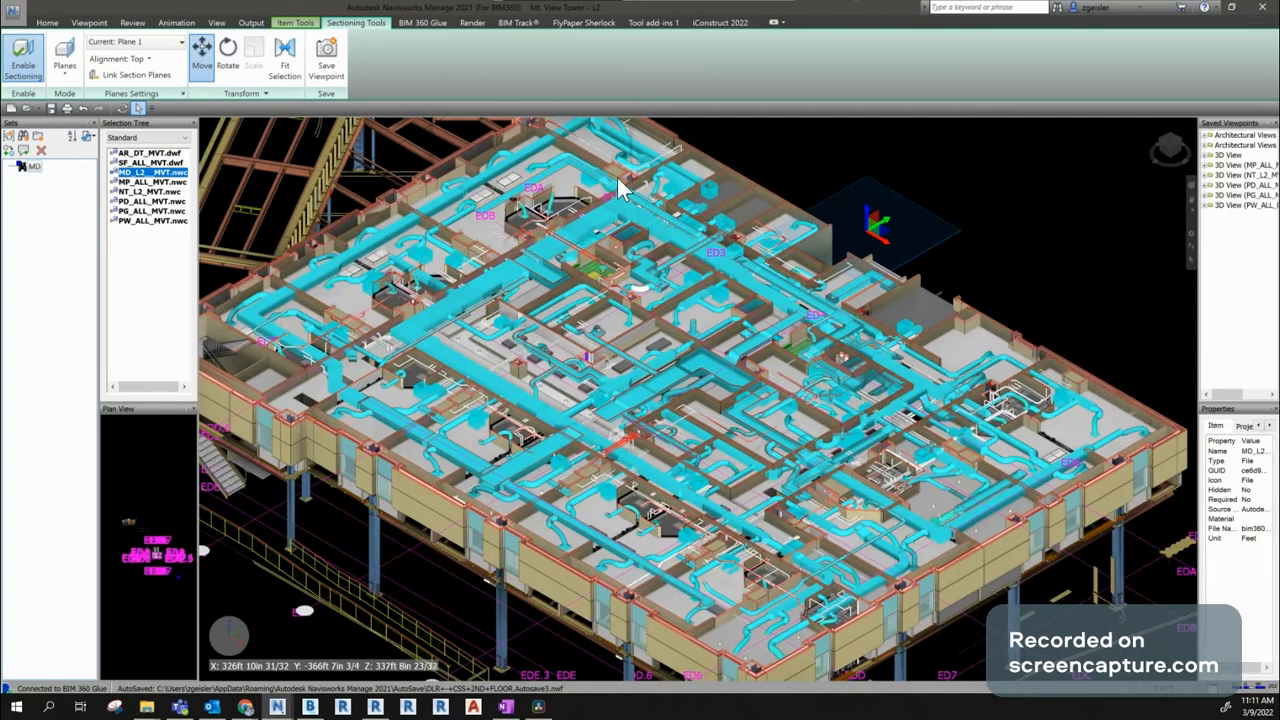
left_click(201, 52)
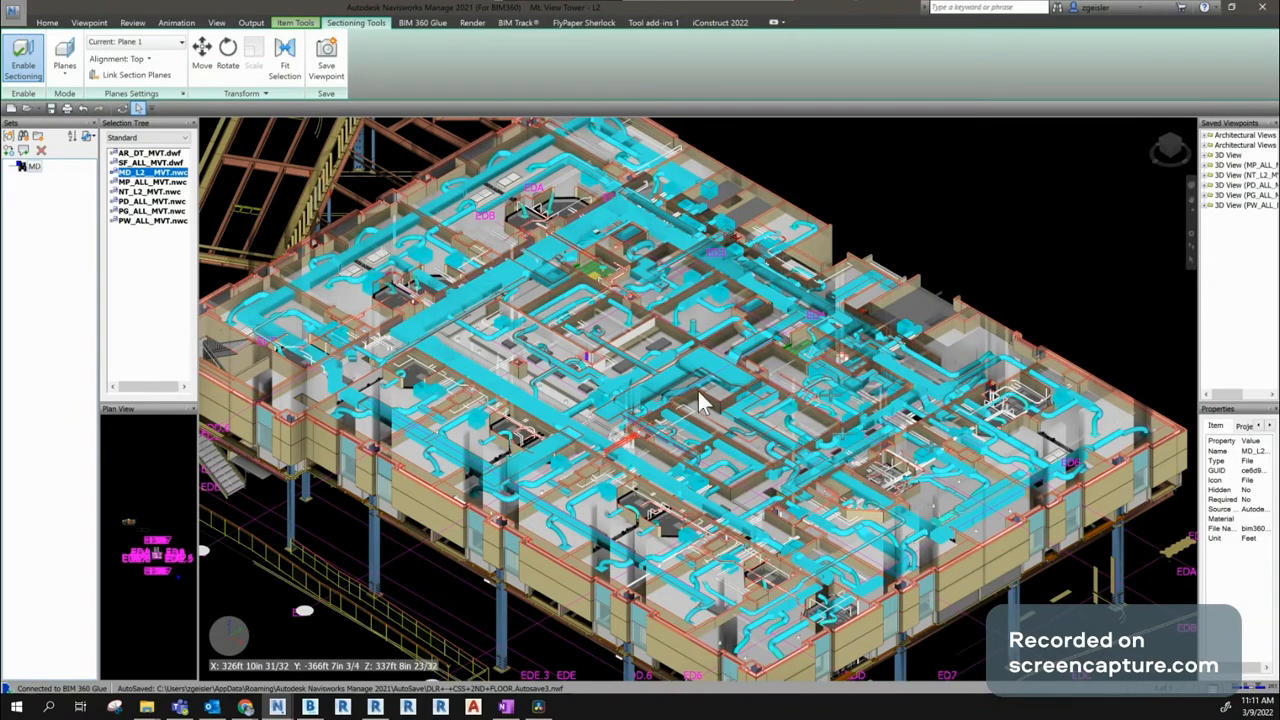
left_click(138, 294)
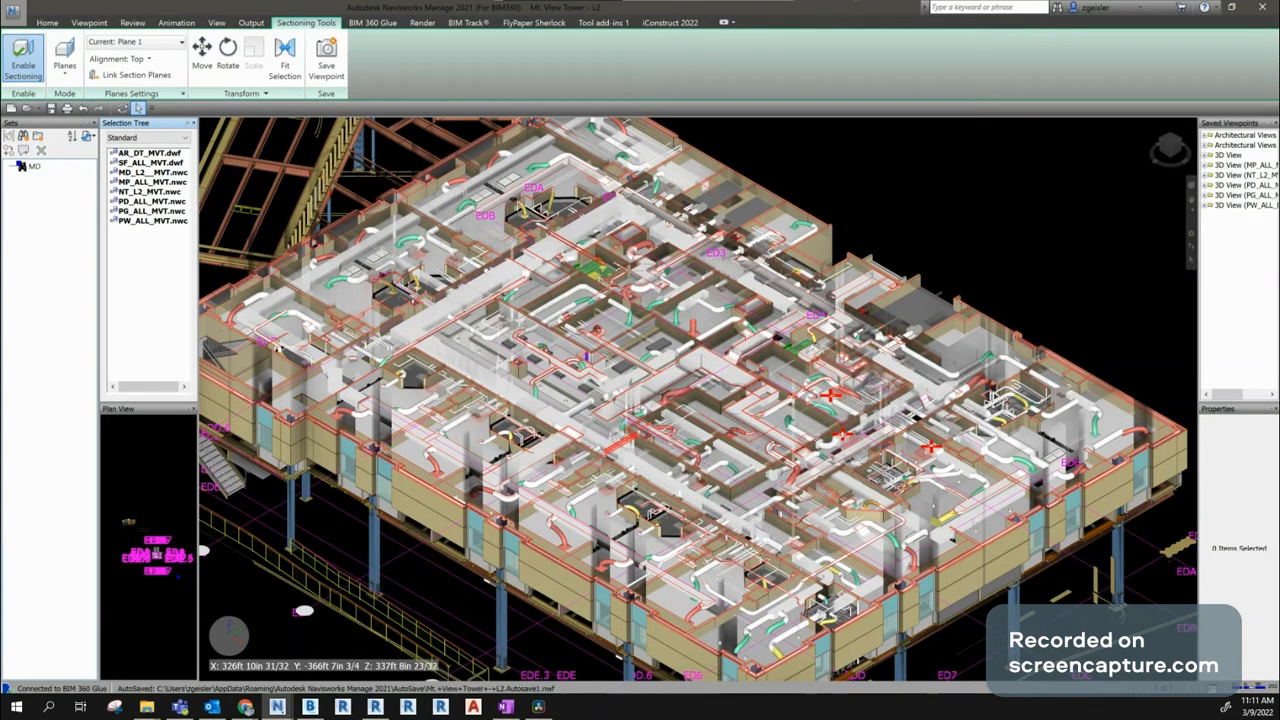
Bring the Find Items window back over the model and reselect all the listed model files as the search scope
left_click_drag(1279, 185, 775, 197)
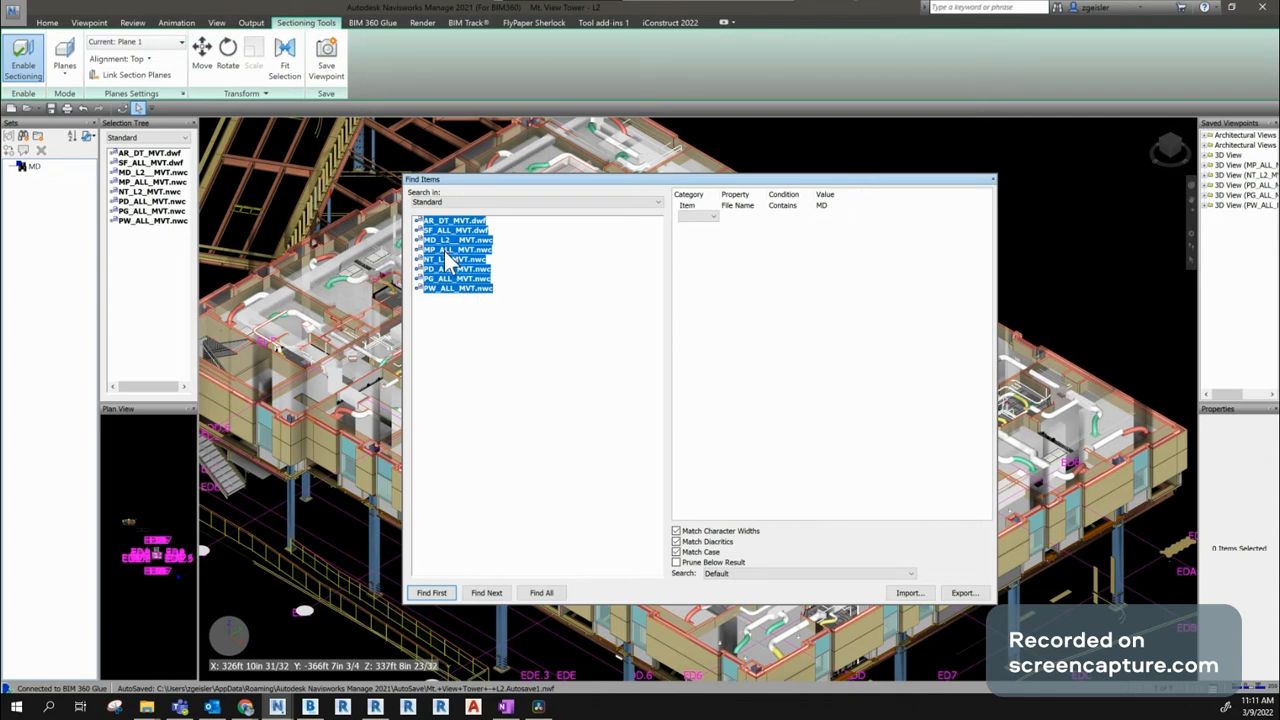
left_click(503, 314)
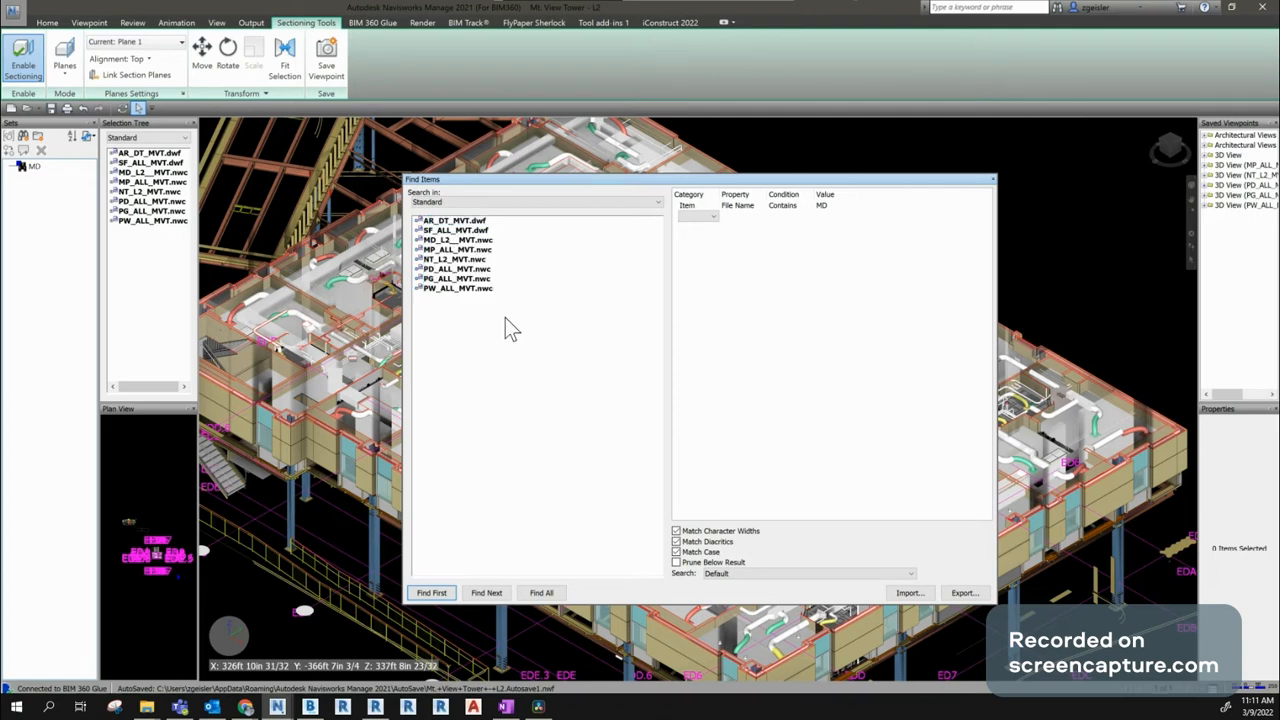
left_click(468, 221)
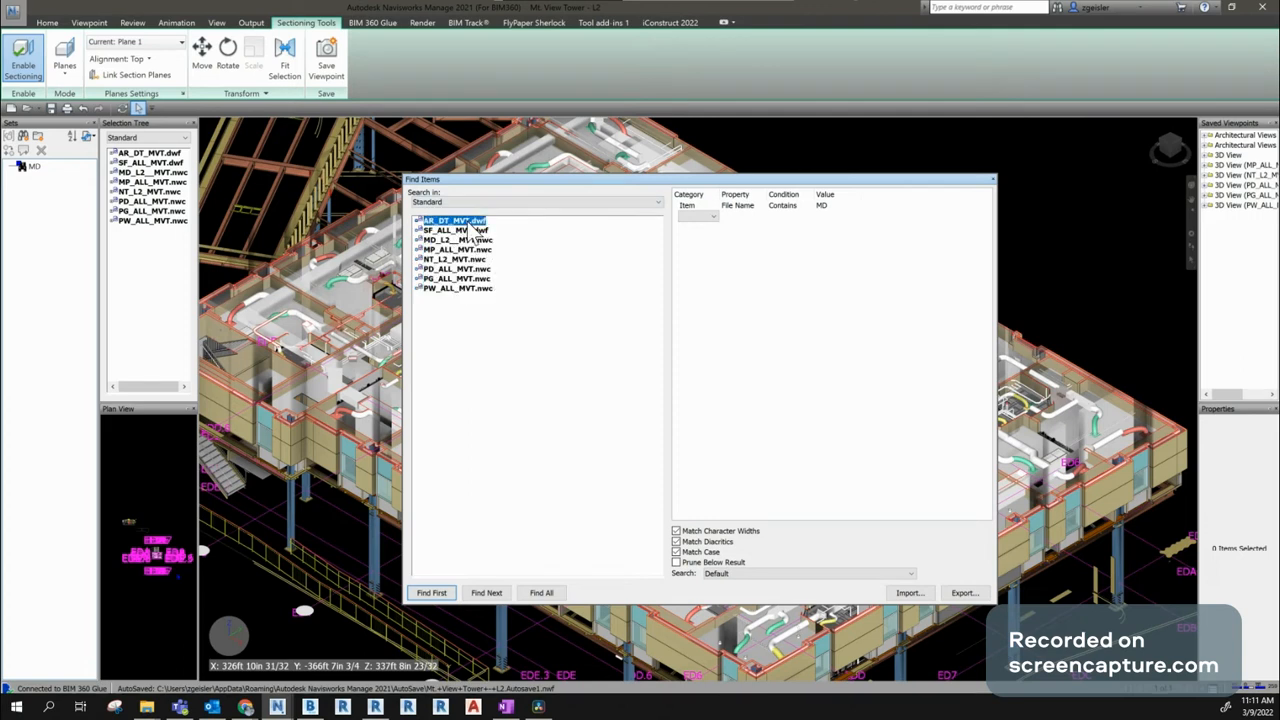
left_click(452, 289, "shift")
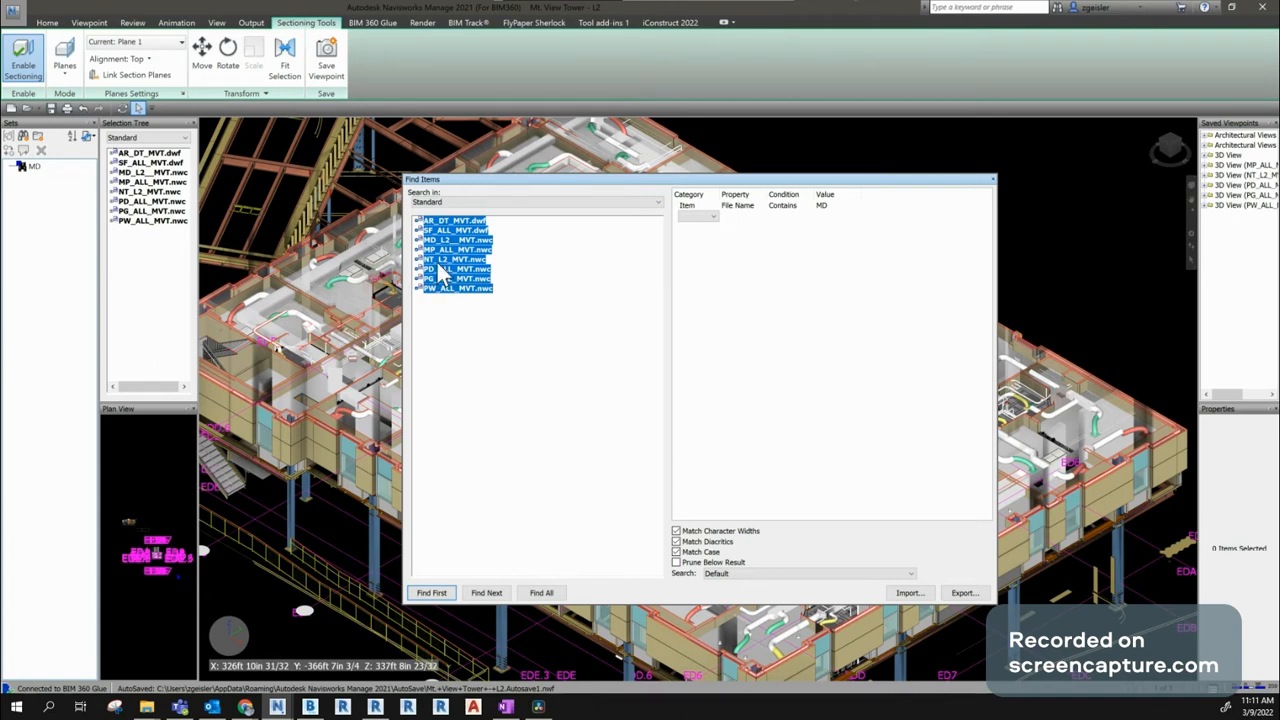
Redefine the search condition as Item, File Name, Contains, with the value MP
left_click(710, 215)
left_click(707, 207)
left_click(747, 207)
left_click(761, 207)
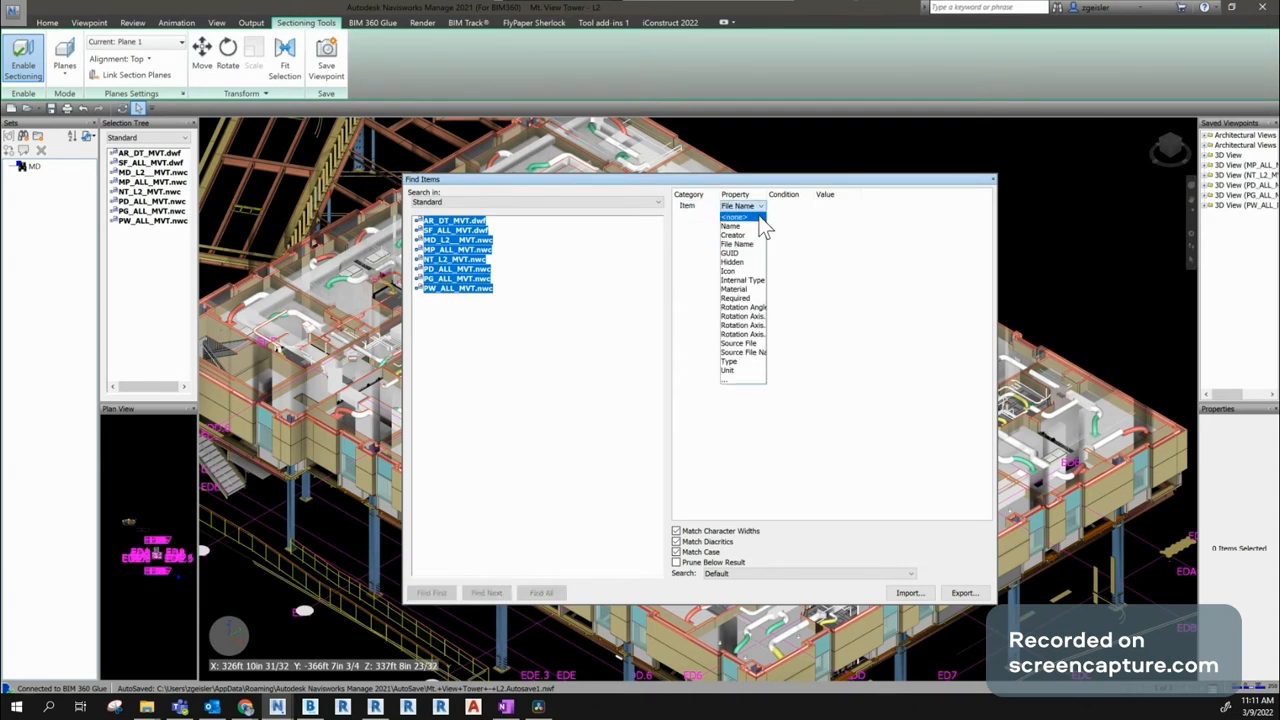
left_click(775, 245)
left_click(798, 208)
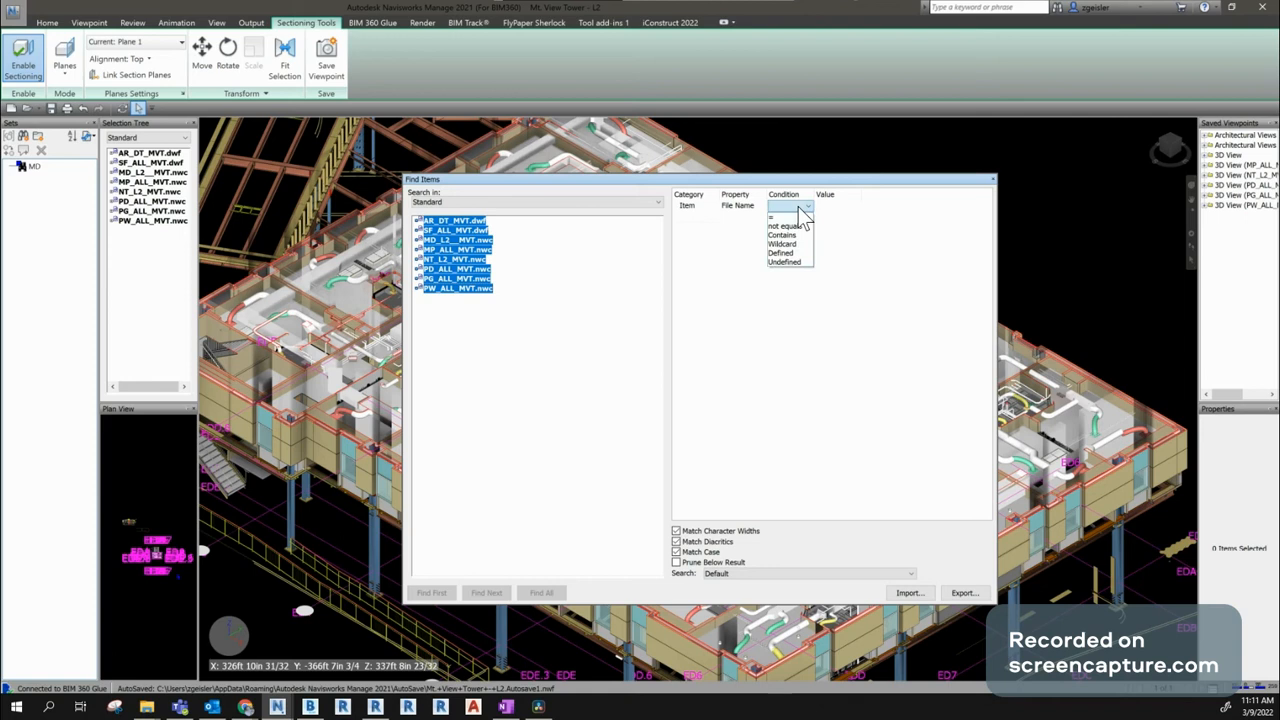
left_click(800, 245)
left_click(838, 207)
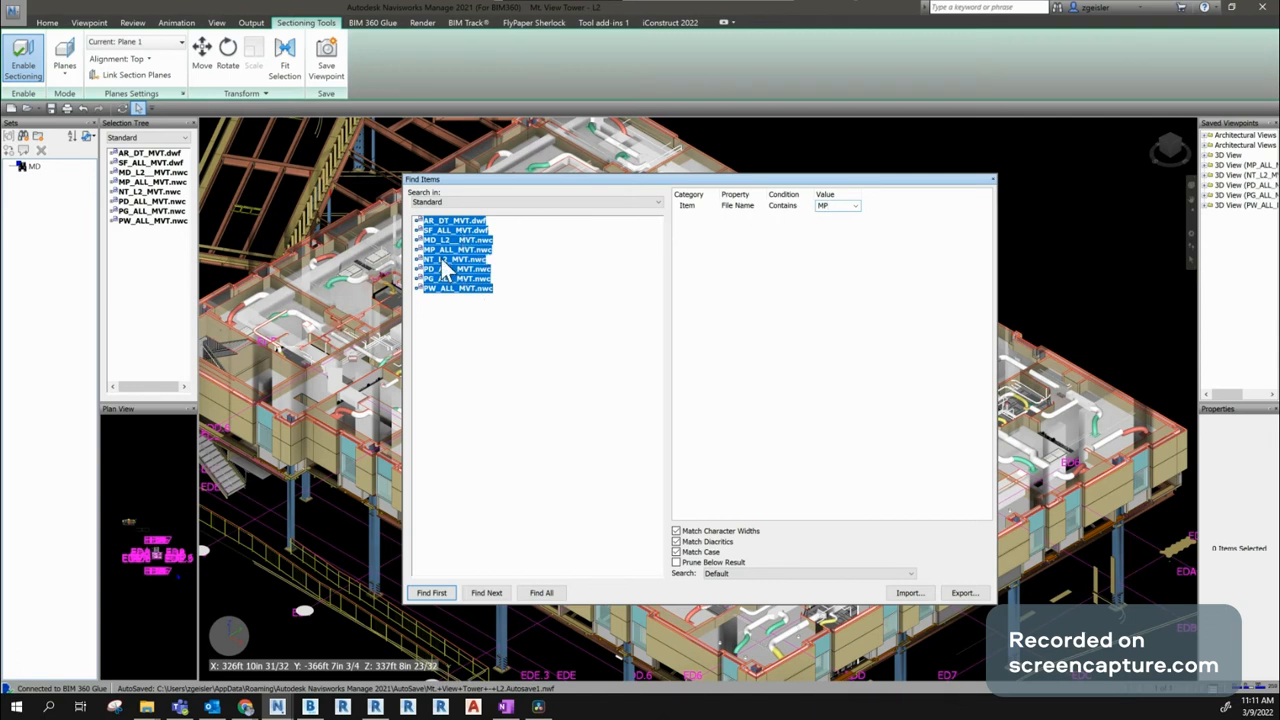
Find all items matching the MP file-name condition, save the search as a set named MP, and dismiss the Find Items window
left_click(540, 593)
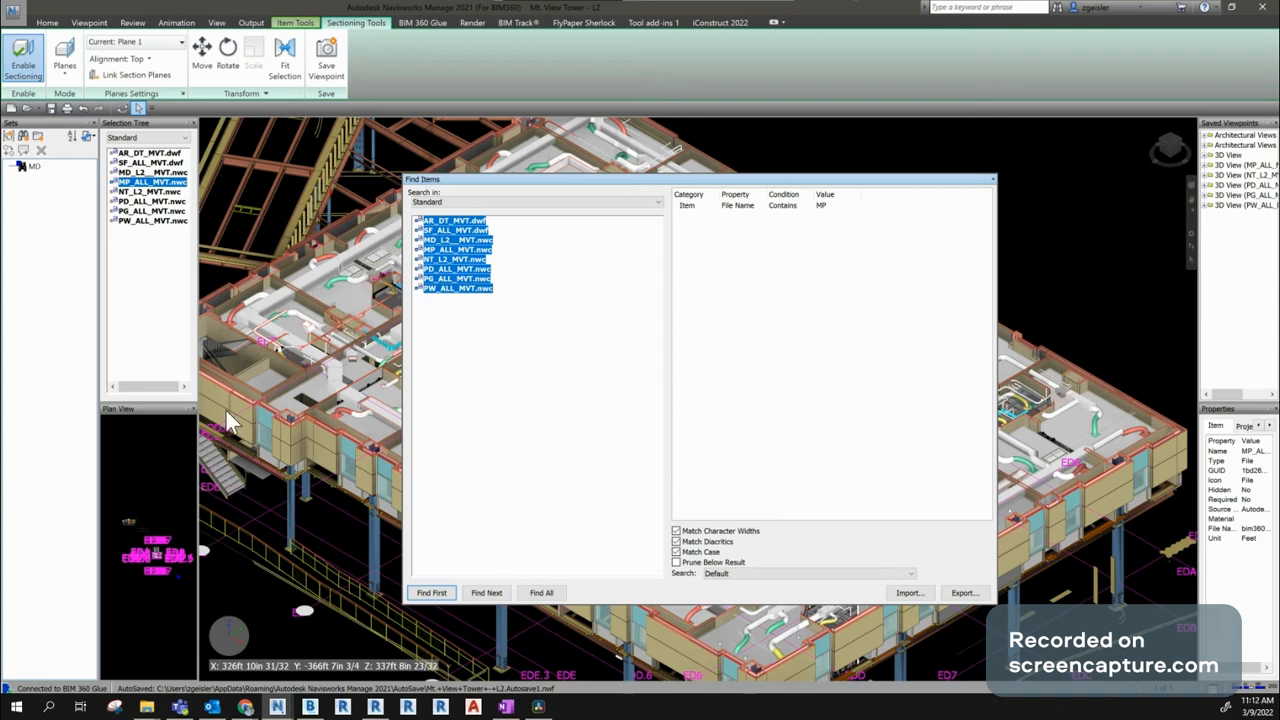
left_click(24, 137)
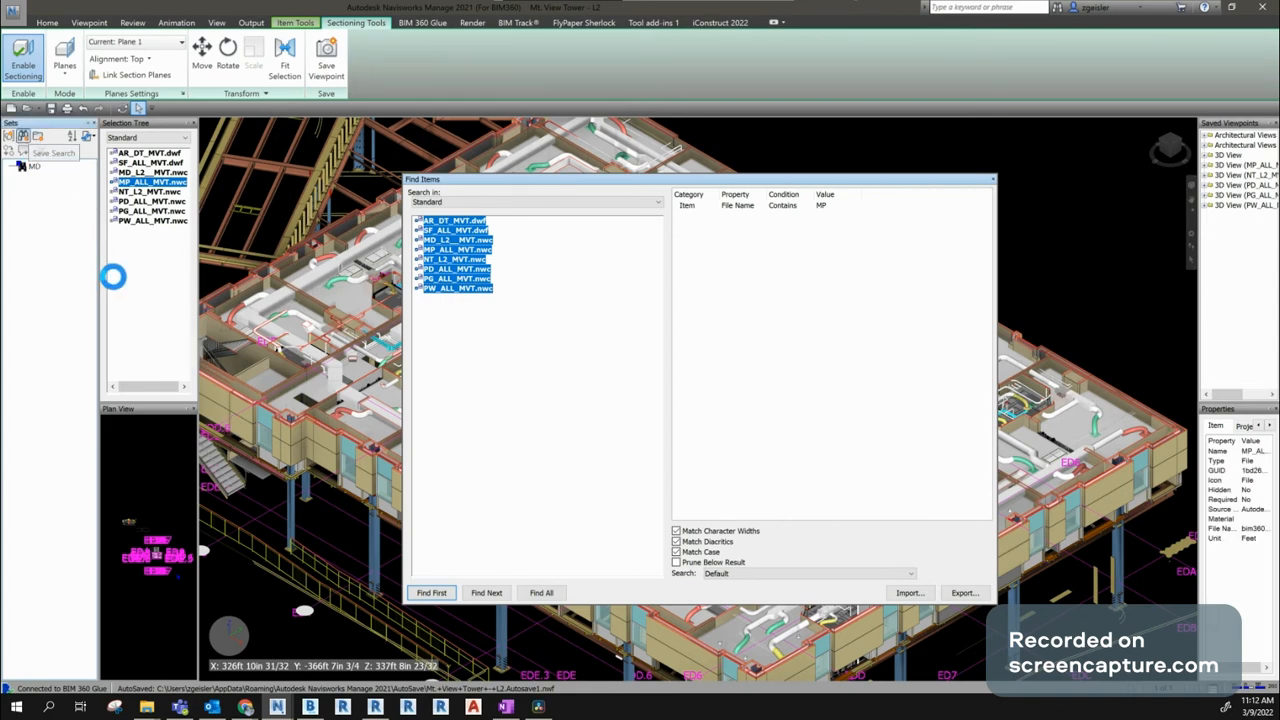
type("MP")
key("Return")
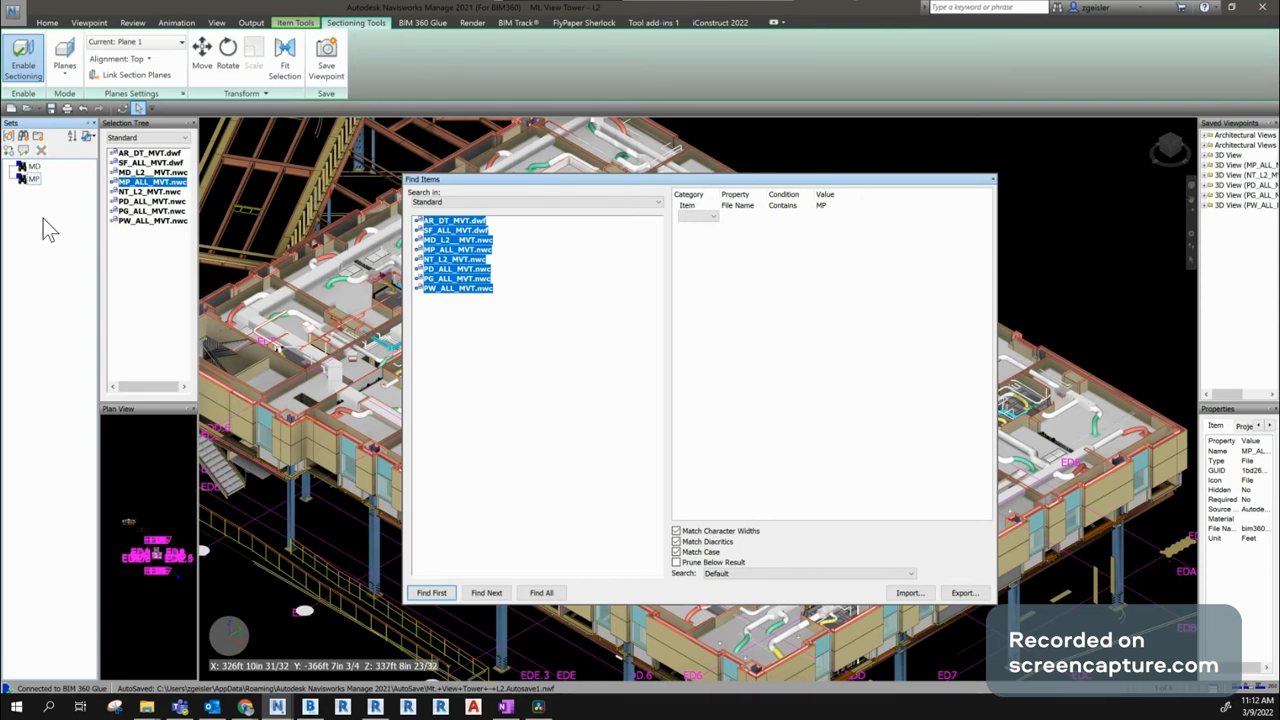
left_click(989, 182)
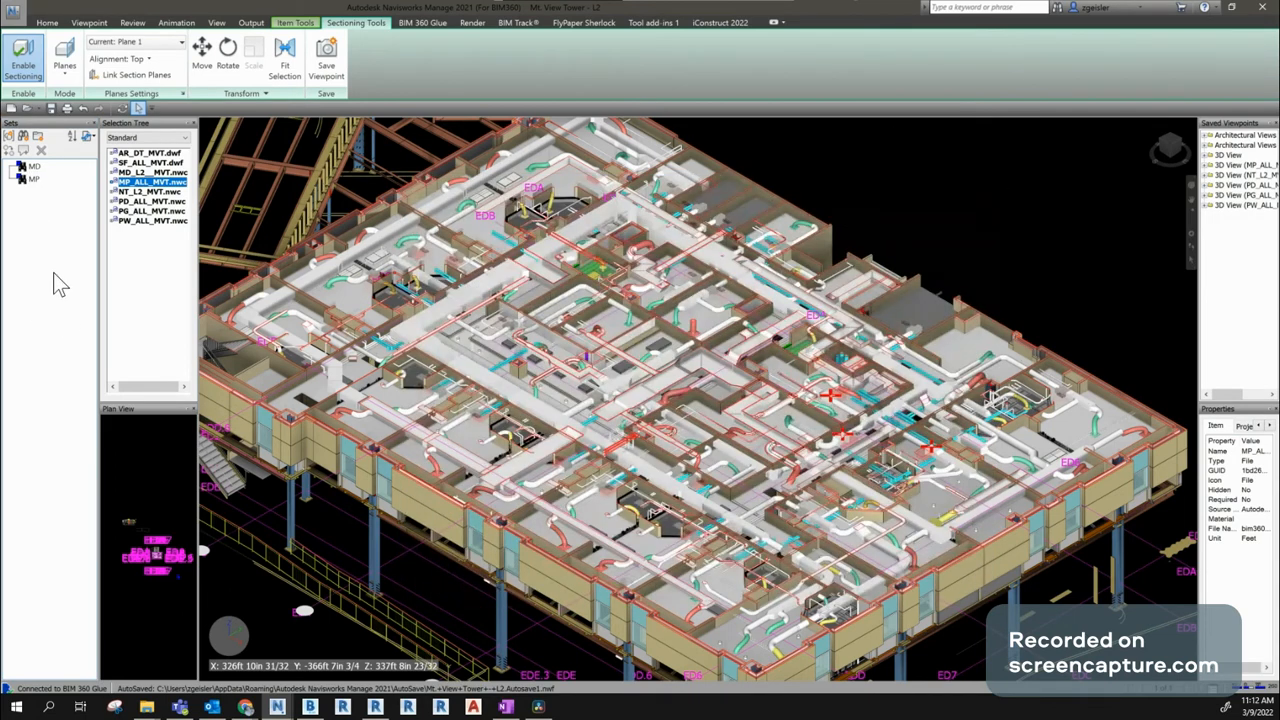
Select the MD and MP search sets in turn to check their items in the model, and clear the selection
key("Escape")
left_click(33, 167)
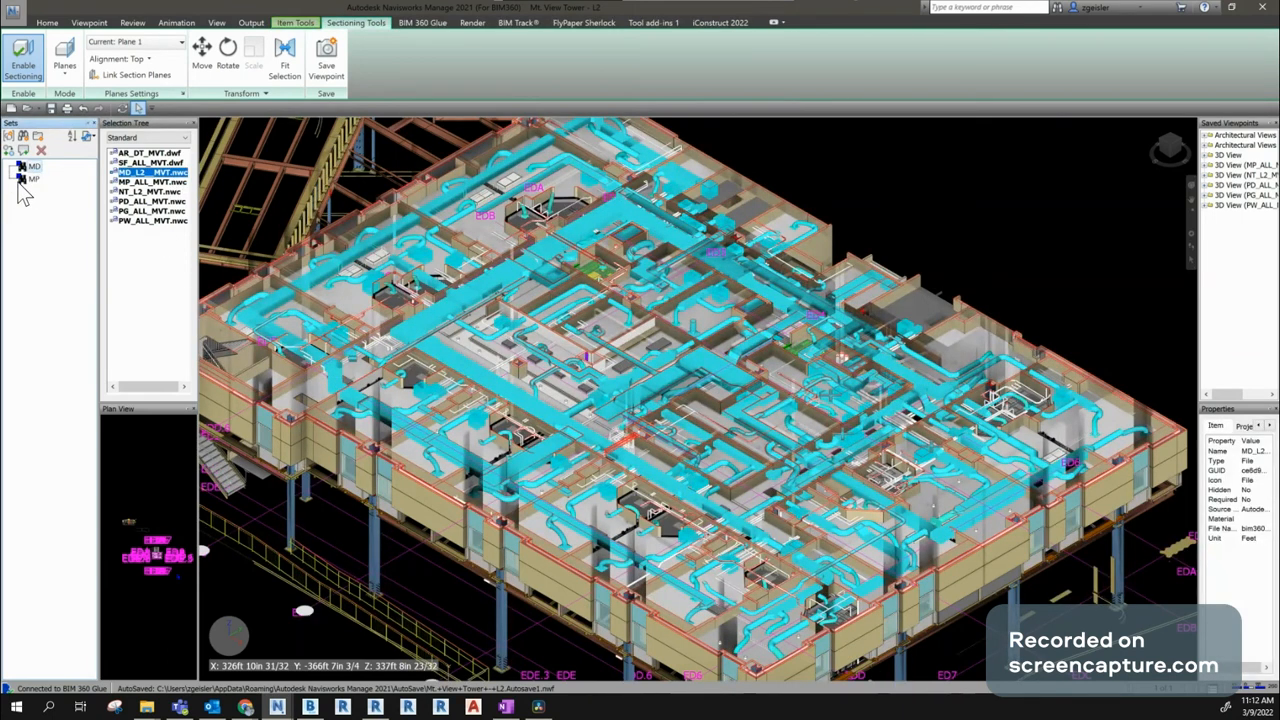
left_click(33, 179)
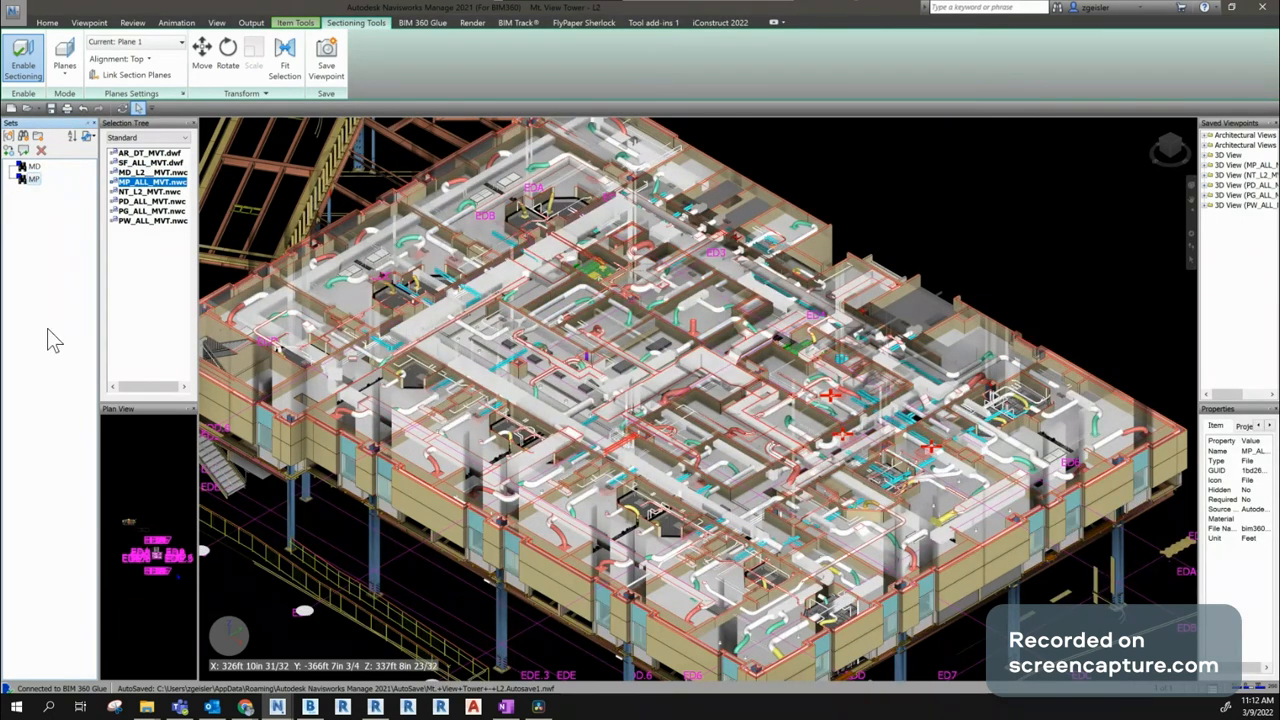
left_click(131, 284)
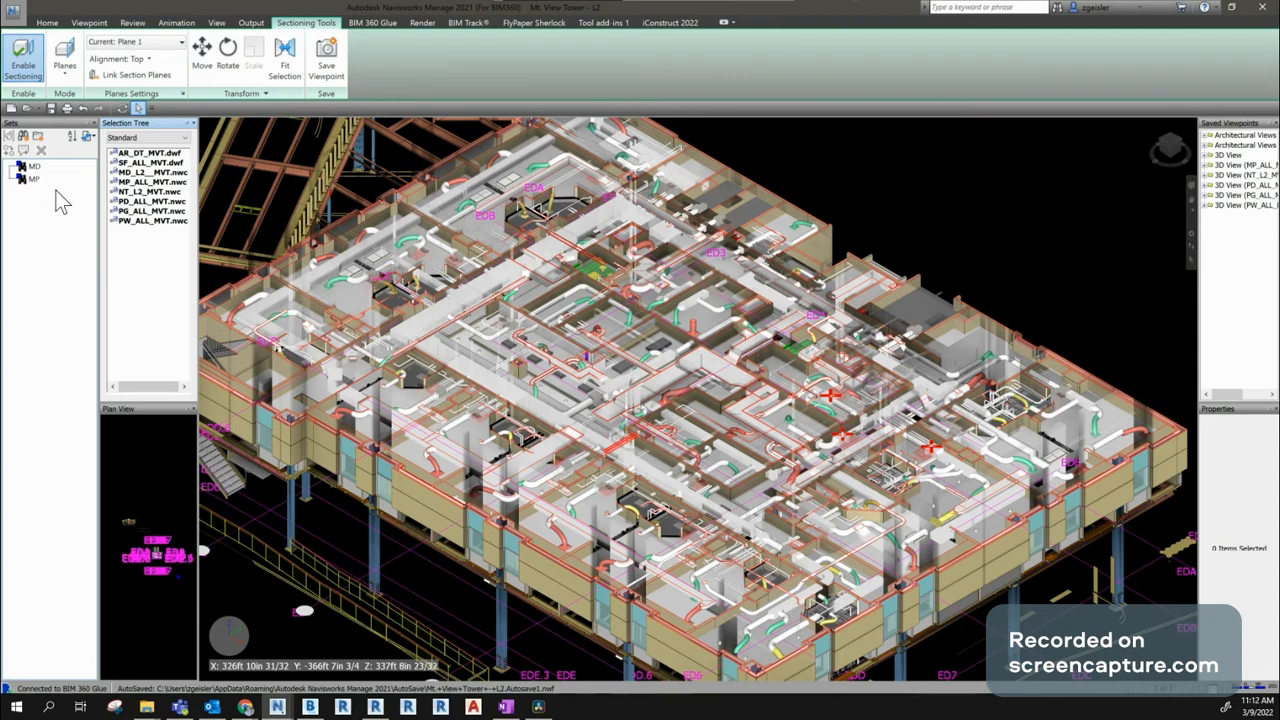
Open the Appearance Profiler
left_click(47, 22)
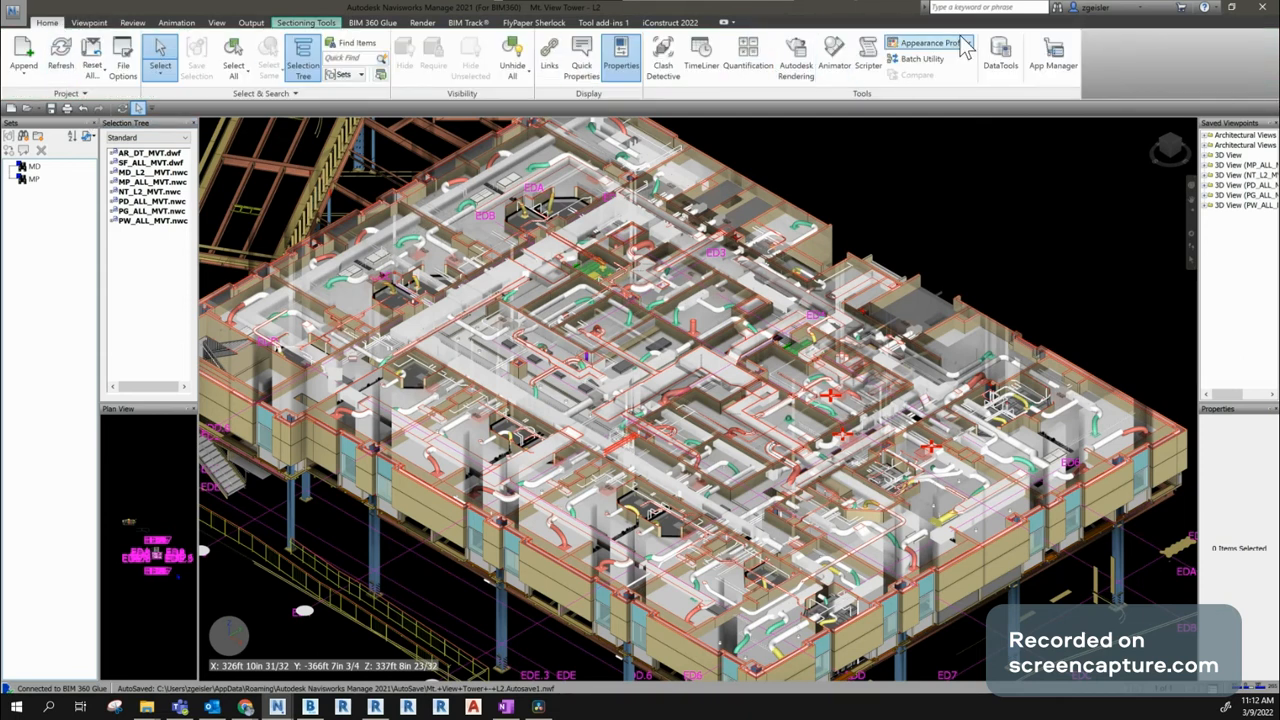